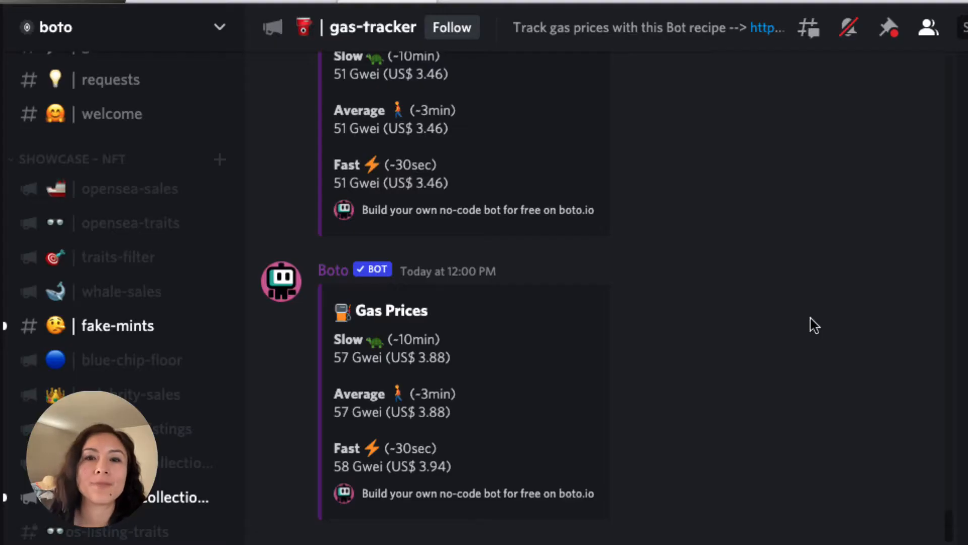
- Review the gas price posts in the gas-tracker channel and the alerts in the cheap-gas-alert channel
scroll(809, 319, up, 5)
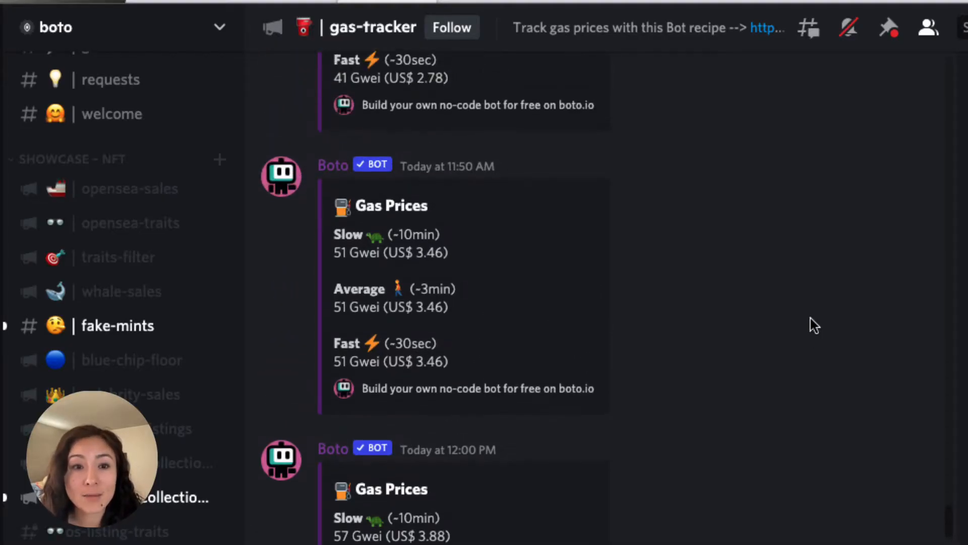
scroll(809, 318, up, 8)
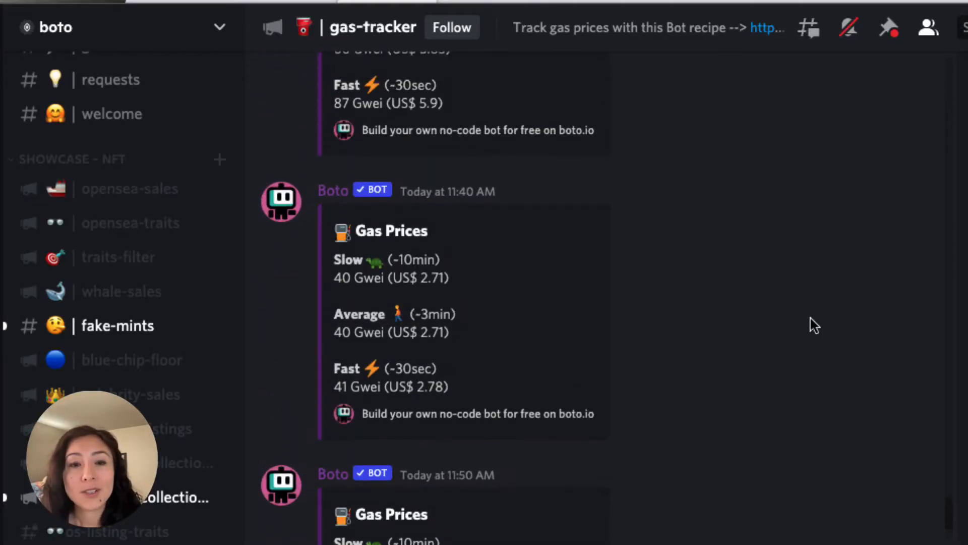
scroll(810, 318, up, 1)
scroll(190, 432, down, 1)
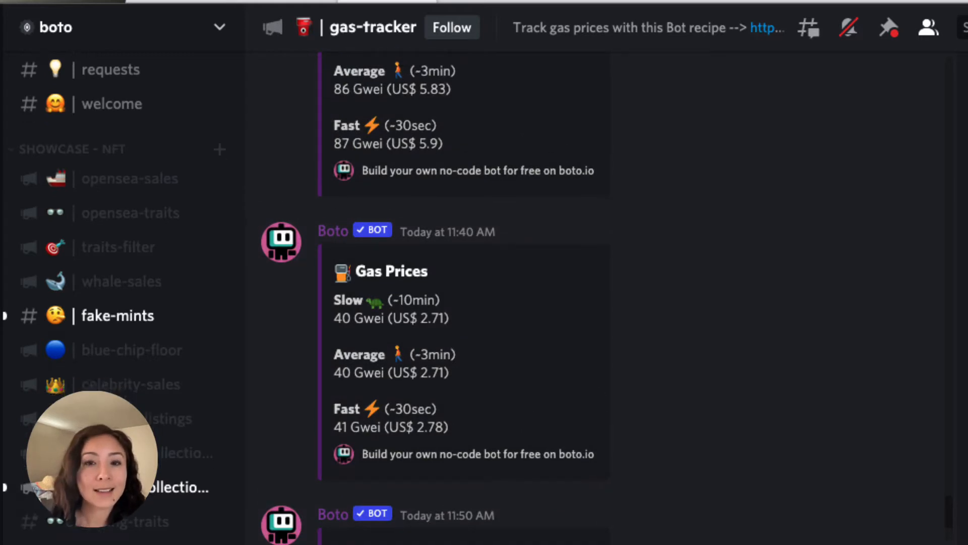
scroll(190, 374, down, 7)
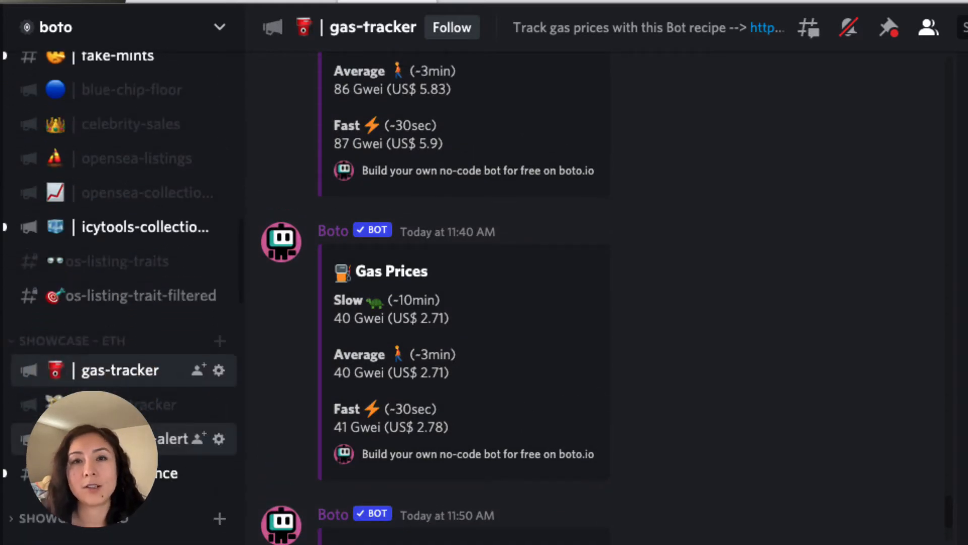
click(171, 438)
scroll(721, 427, up, 3)
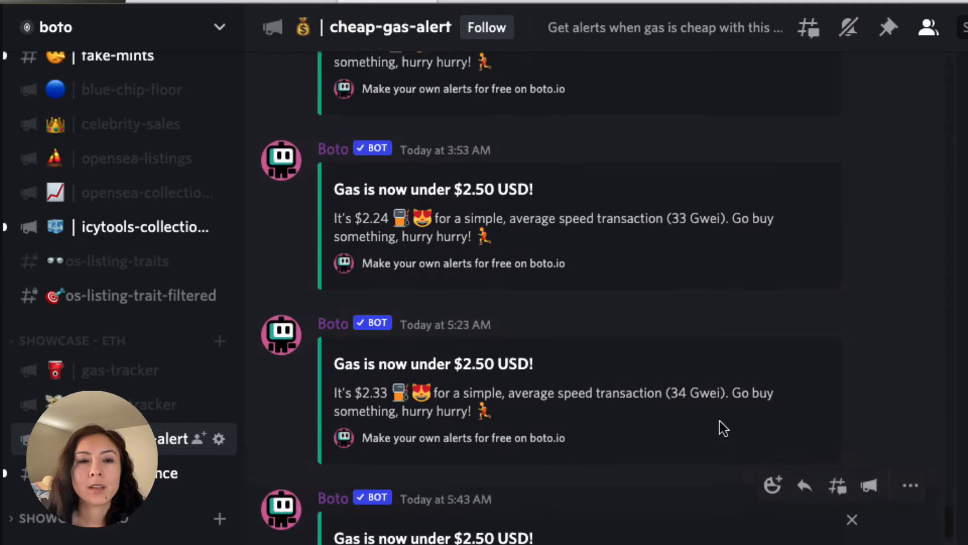
scroll(801, 266, up, 3)
scroll(801, 266, up, 1)
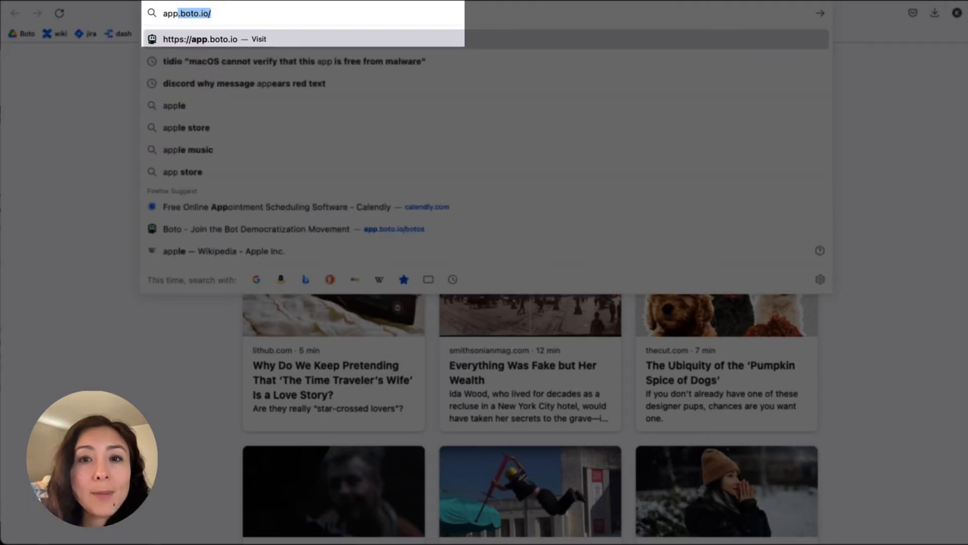
- Switch to the browser, open app.boto.io and start creating a new Boto
text(boto.)
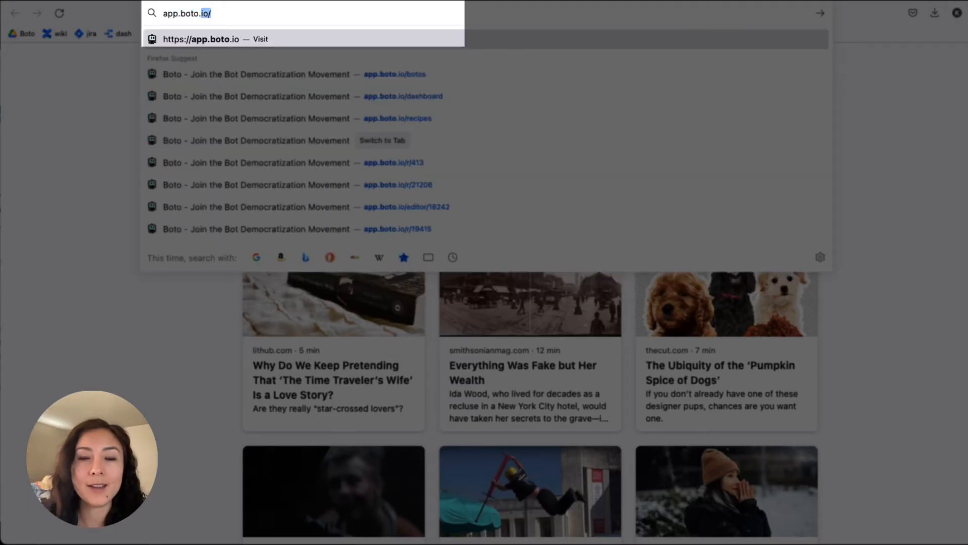
text(io)
key(Return)
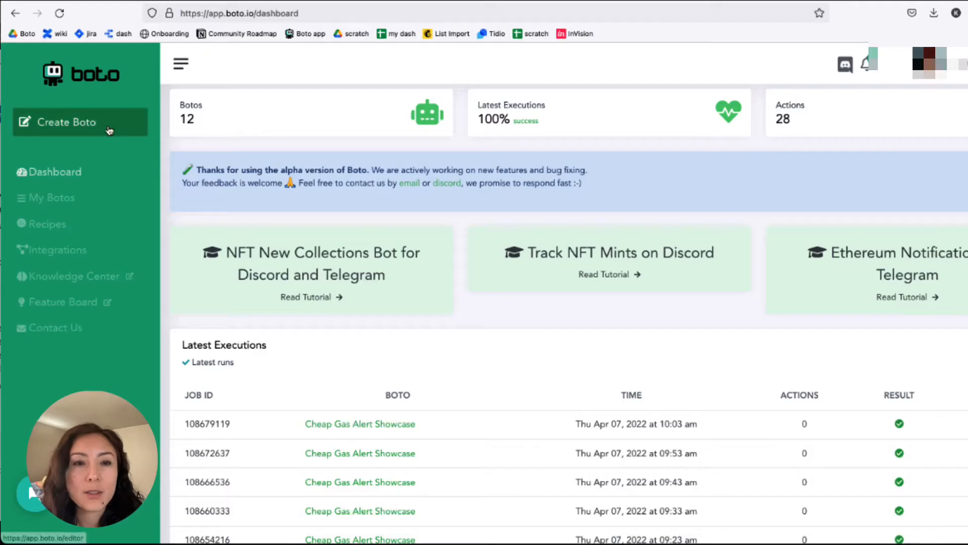
click(109, 131)
- Add an ETH Gas Tracker data block to the empty canvas
scroll(892, 354, down, 5)
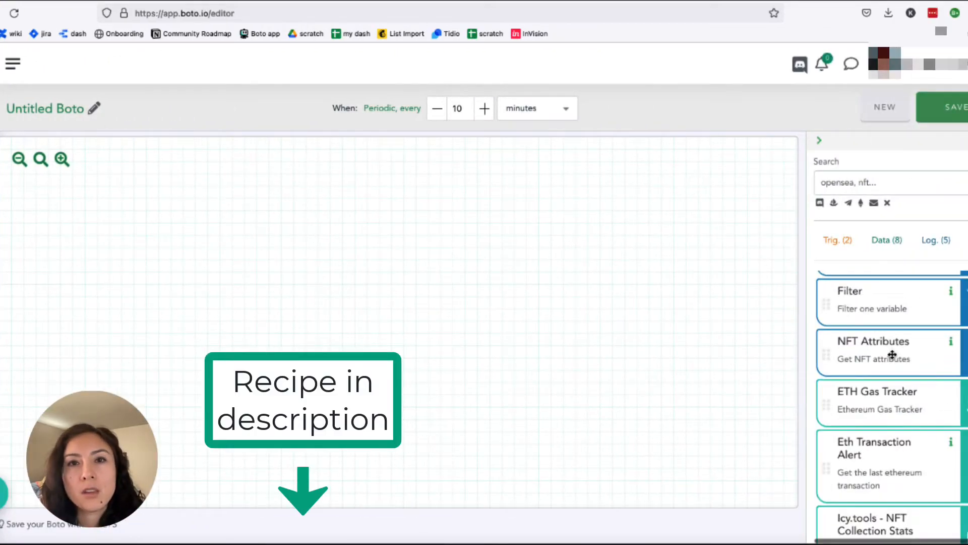
scroll(892, 354, down, 3)
drag(910, 342, 231, 238)
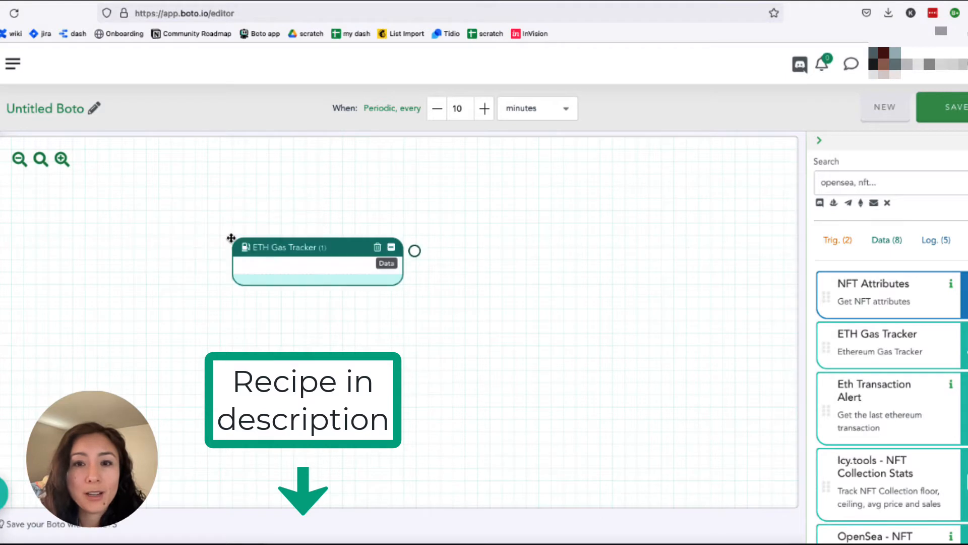
- Add a Discord action block beside the ETH Gas Tracker block and connect the tracker's output to it
scroll(941, 456, down, 8)
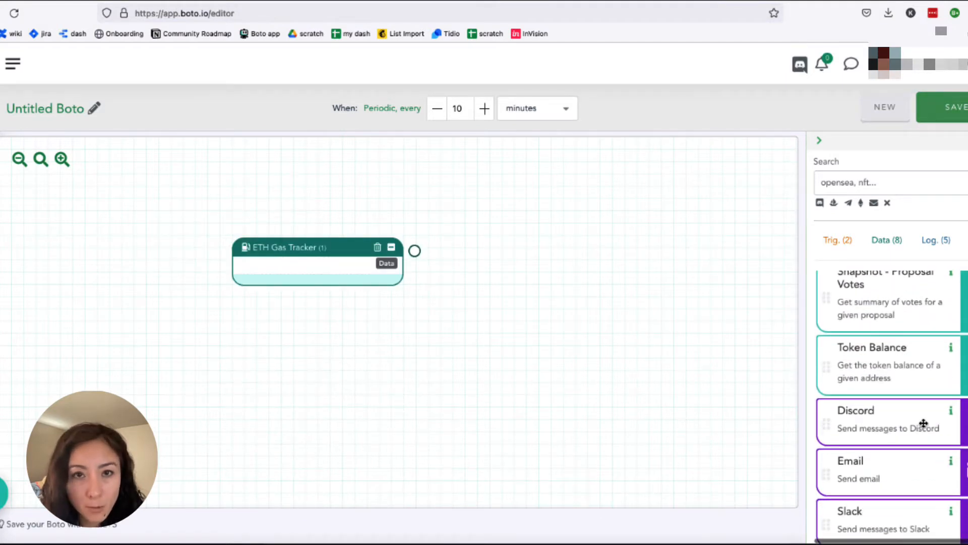
drag(923, 423, 636, 264)
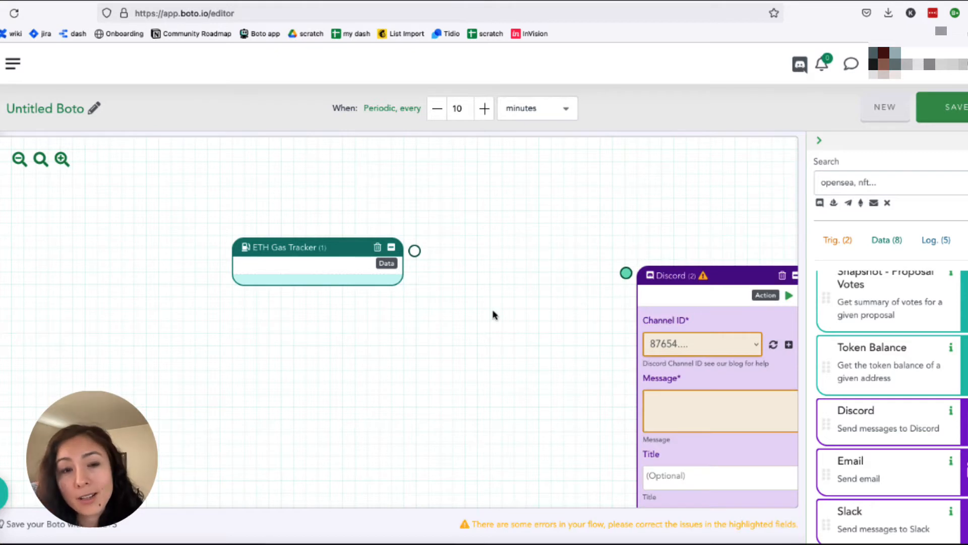
drag(414, 250, 625, 272)
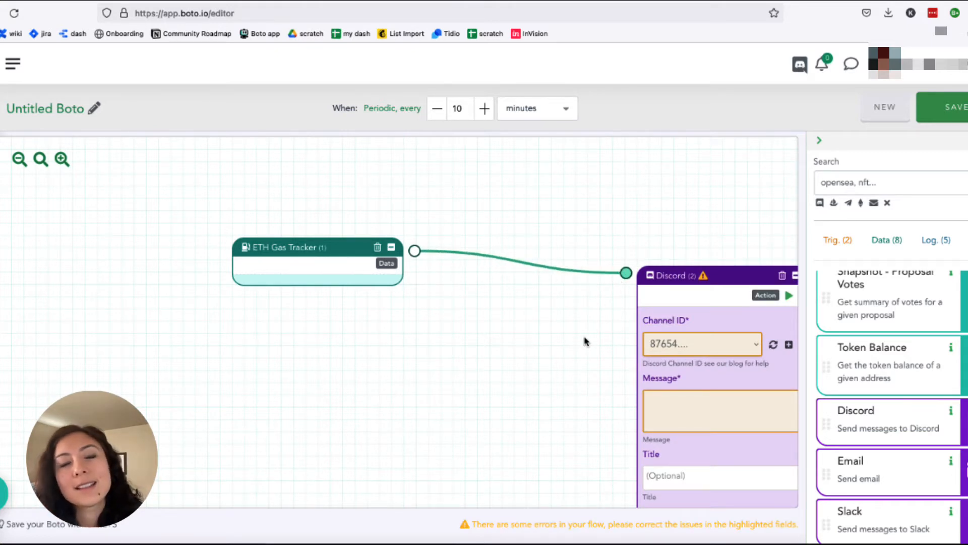
click(18, 160)
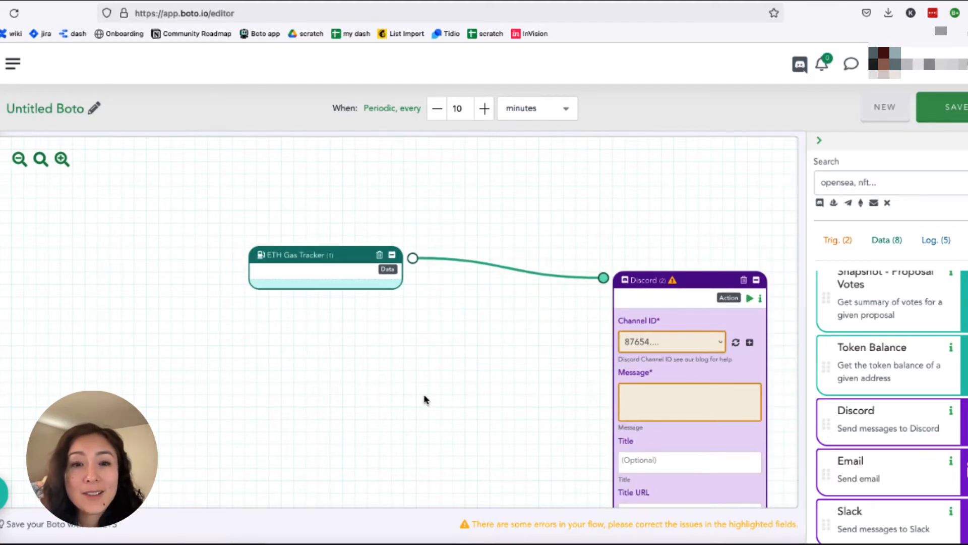
drag(424, 399, 335, 372)
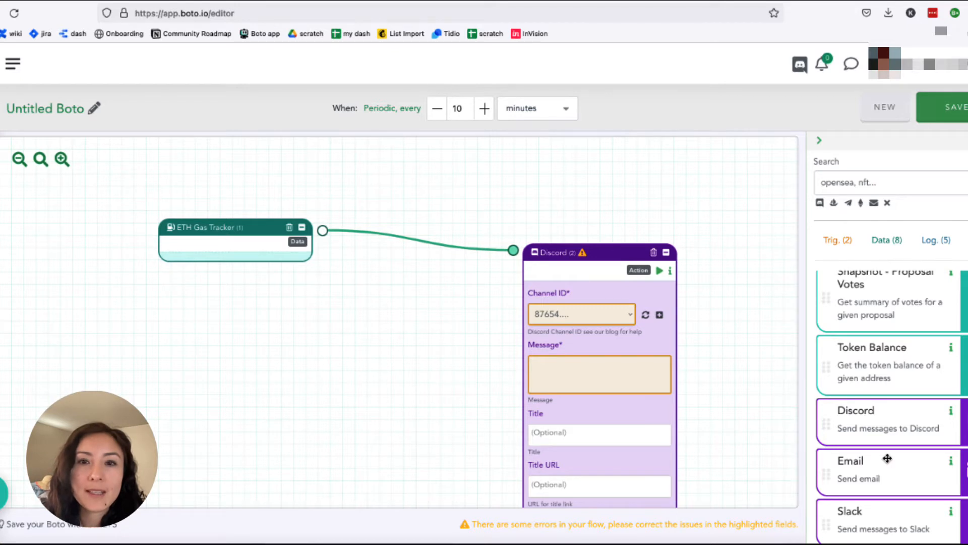
- Try adding an Email action block connected to the ETH Gas Tracker block, and remove it again
scroll(886, 457, down, 3)
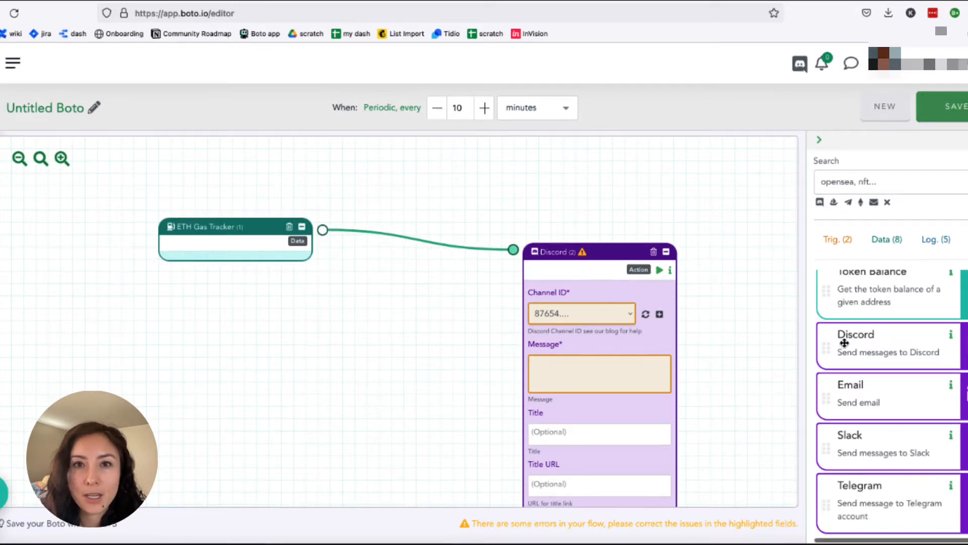
drag(908, 401, 715, 181)
drag(780, 187, 713, 174)
drag(323, 231, 655, 170)
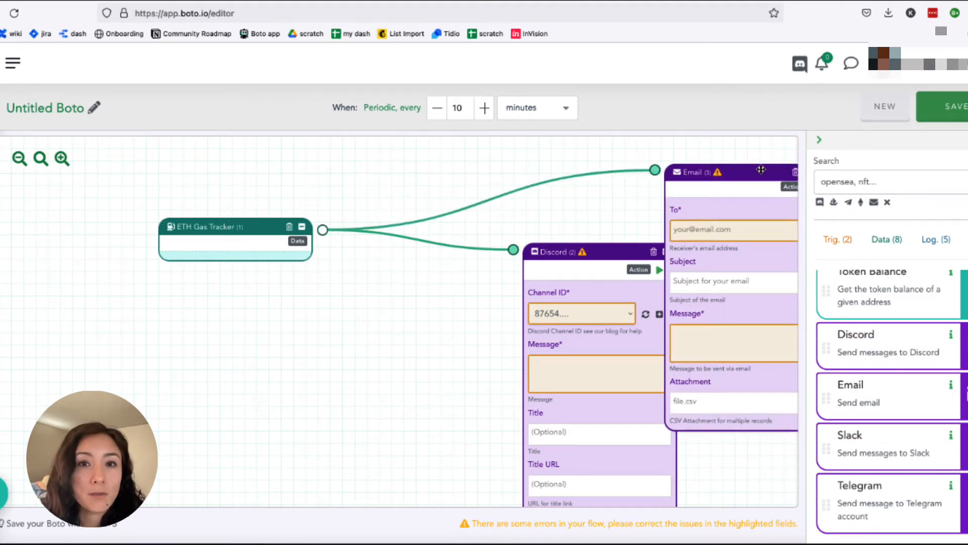
drag(744, 180, 688, 179)
click(739, 173)
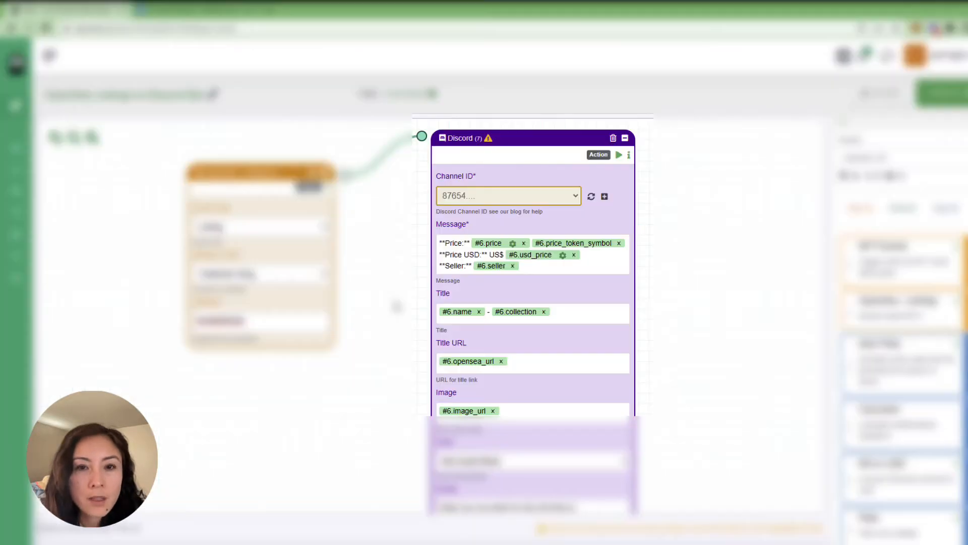
- Open the Discord setup guide's invite link and authorize Boto on My Test Server with all listed permissions
click(606, 197)
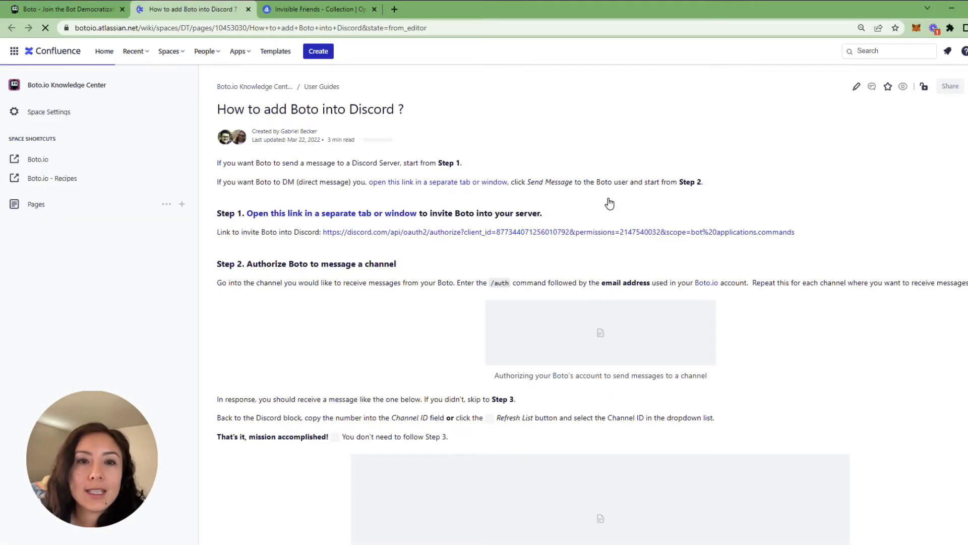
click(361, 232)
click(389, 372)
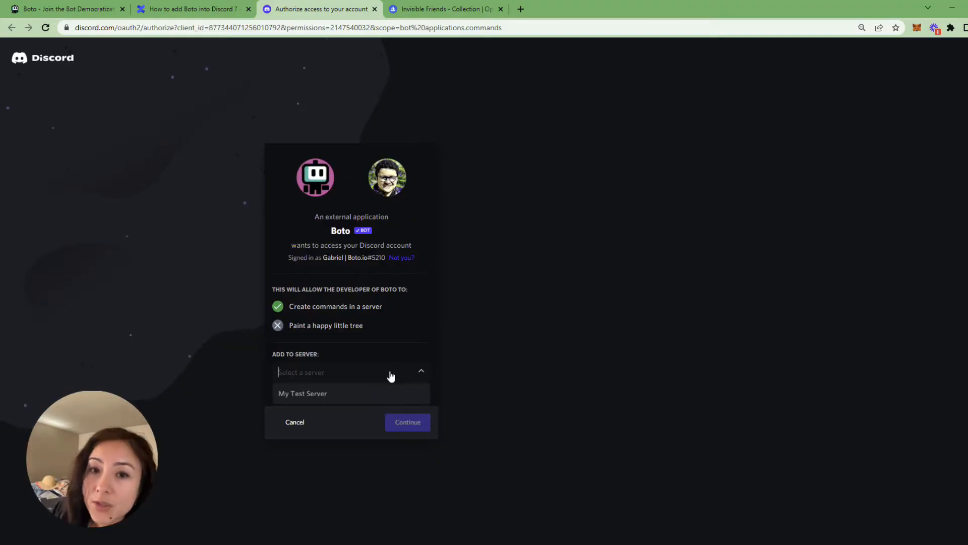
click(372, 397)
click(399, 423)
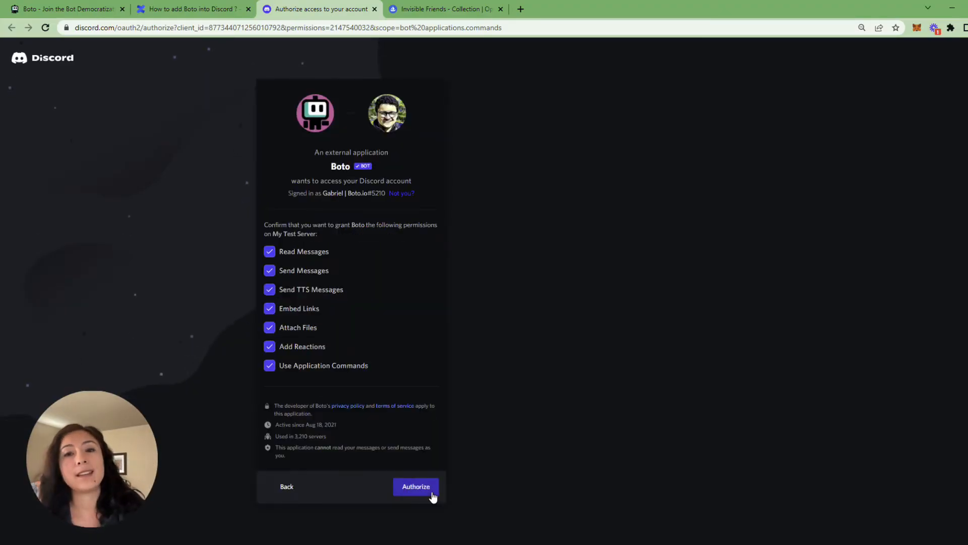
click(433, 494)
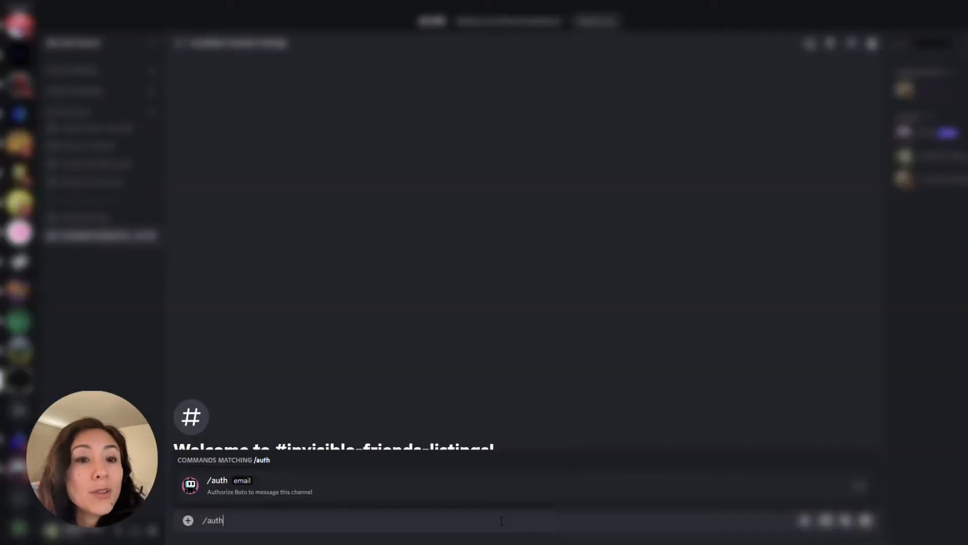
- Authorize Boto to message the invisible-friends-listings channel with the /auth command and the Boto account's email address
key(Tab)
text(gtest)
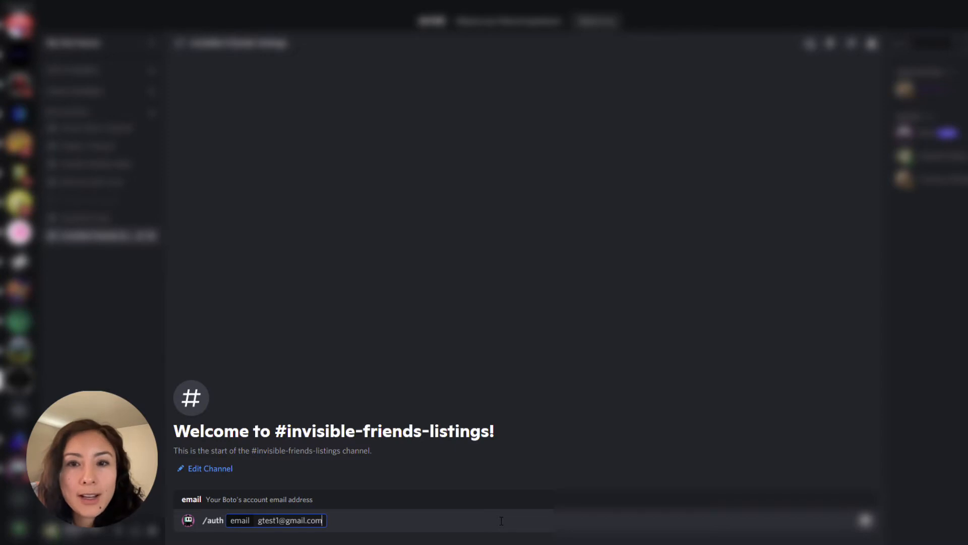
key(Return)
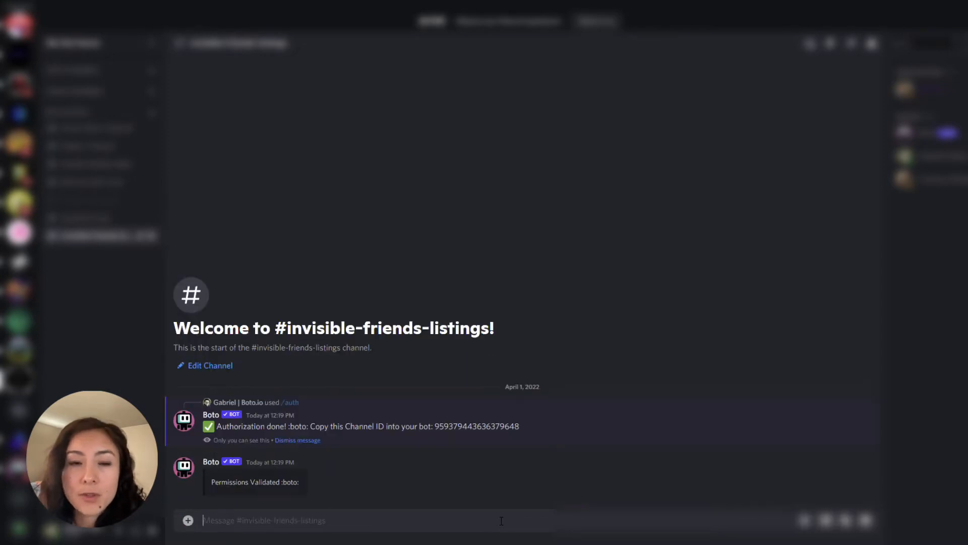
- Return to the Boto editor, refresh the Discord block's channel list and choose the newly authorized channel's ID
drag(498, 427, 436, 432)
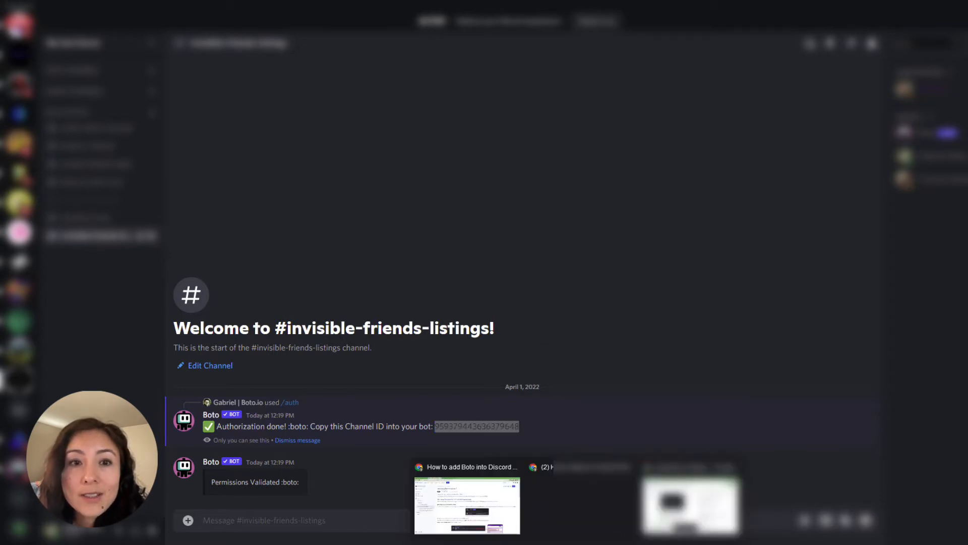
click(471, 498)
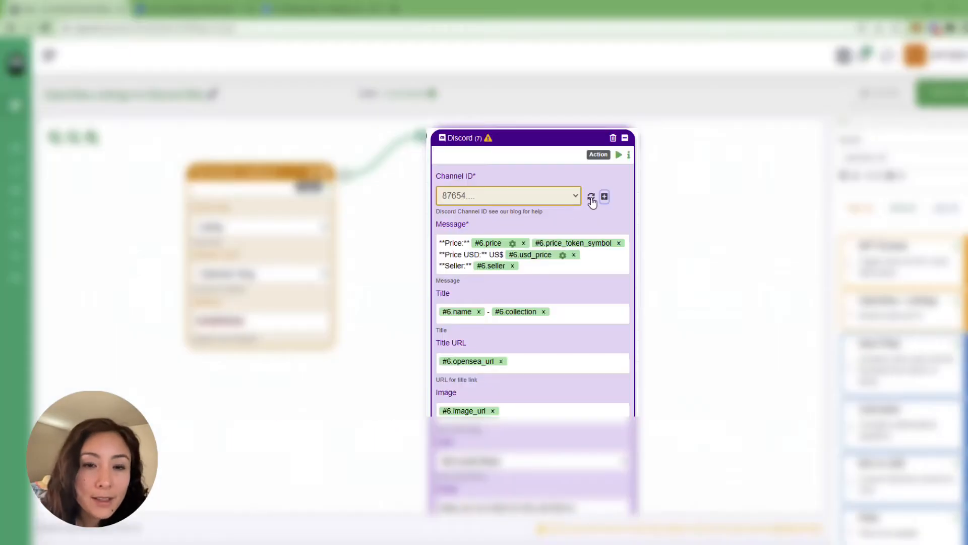
click(590, 196)
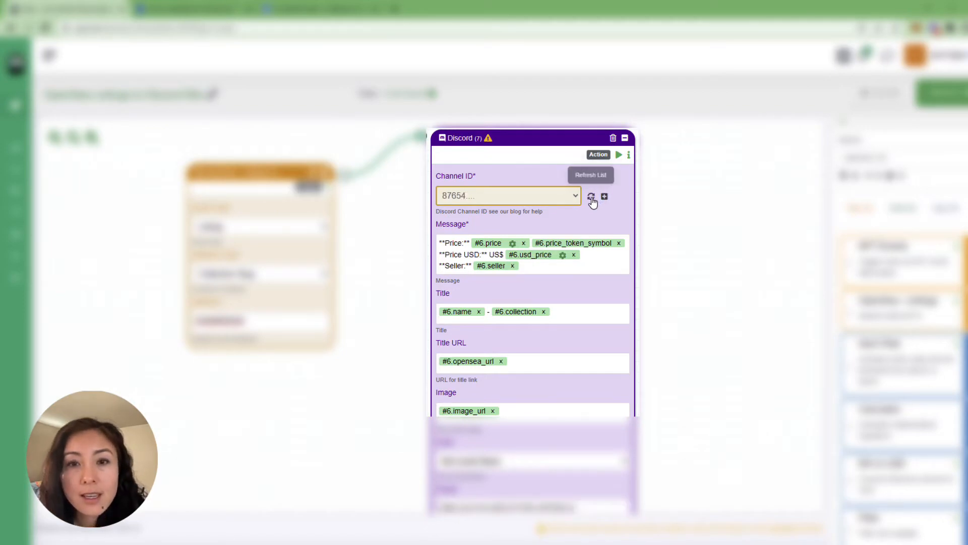
click(574, 197)
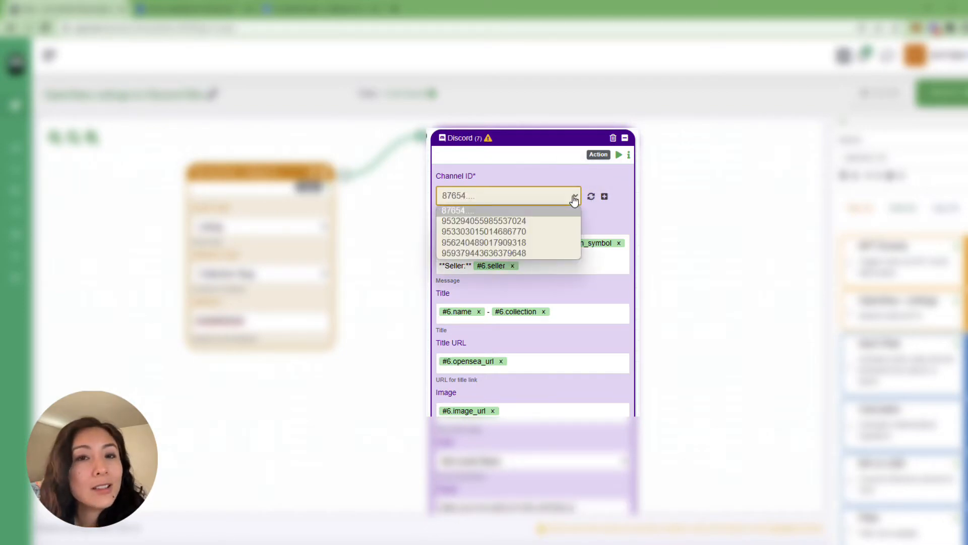
click(558, 253)
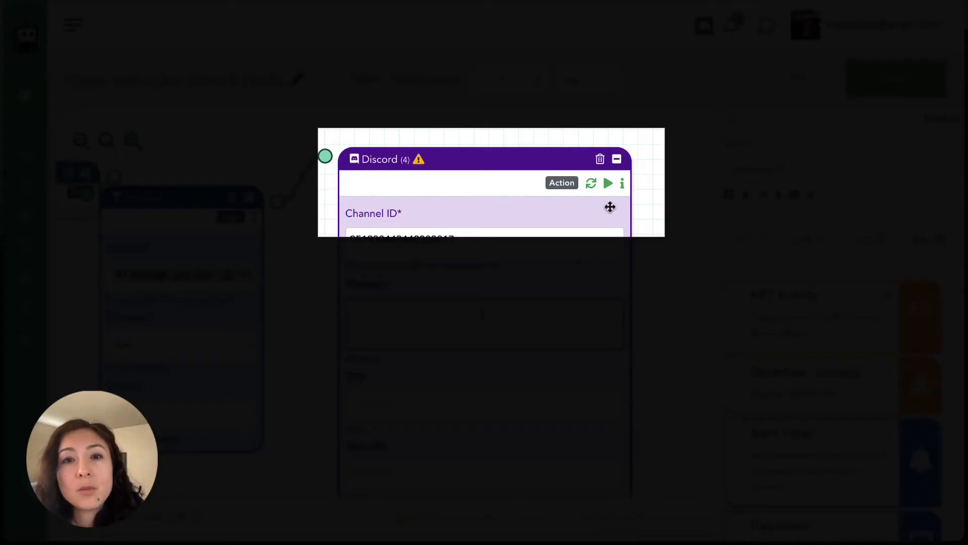
- Check the time unit options available for the Boto's periodic schedule
click(608, 184)
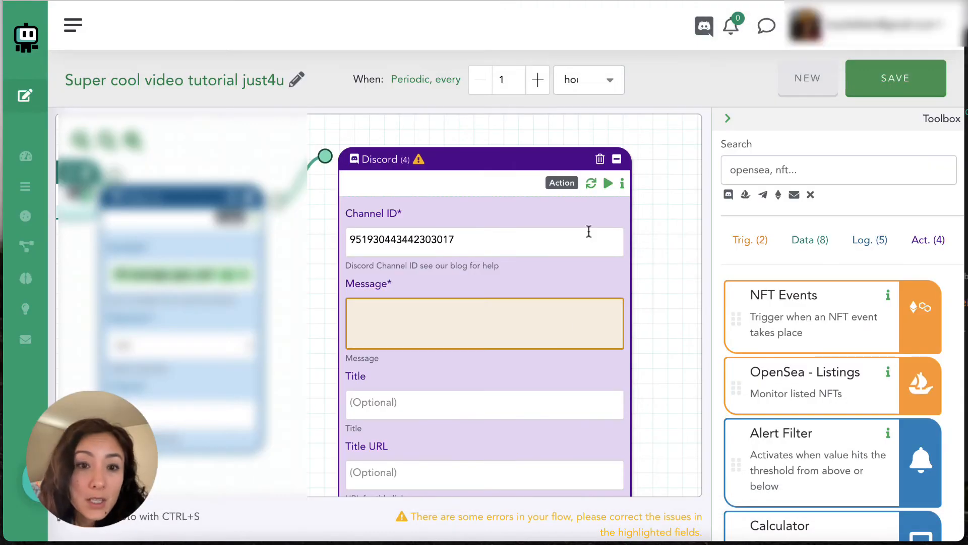
click(563, 333)
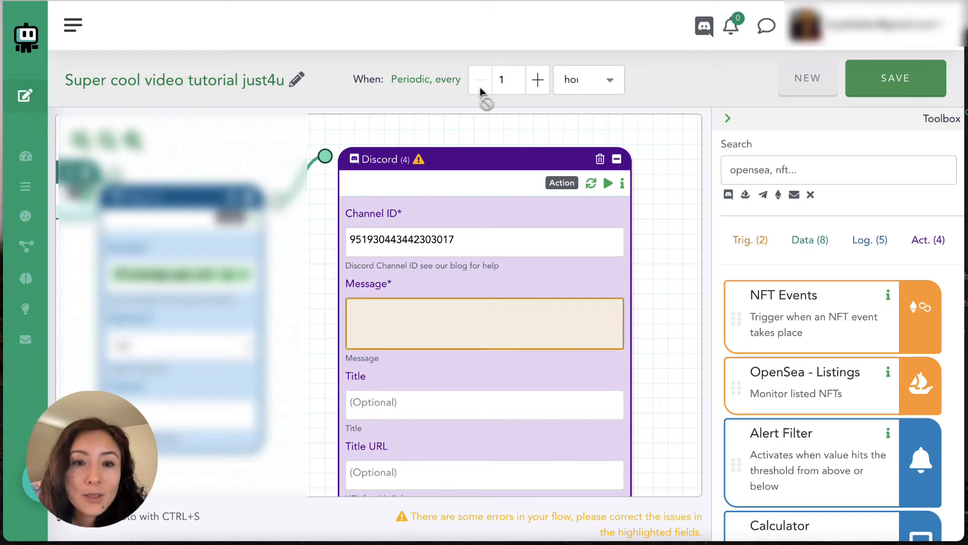
click(508, 79)
click(610, 80)
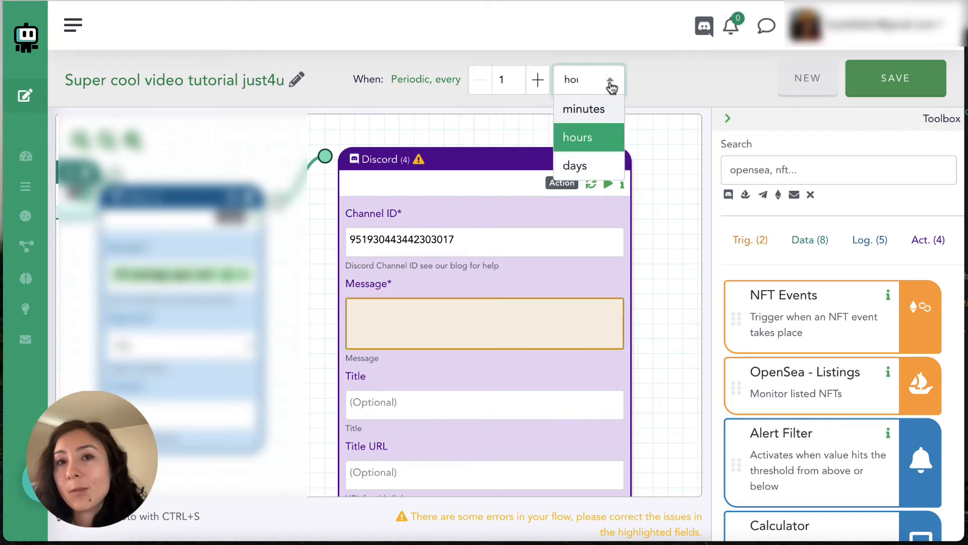
click(643, 81)
- Insert the #1.average_gas_usd variable into the Discord block's message
click(575, 332)
click(566, 323)
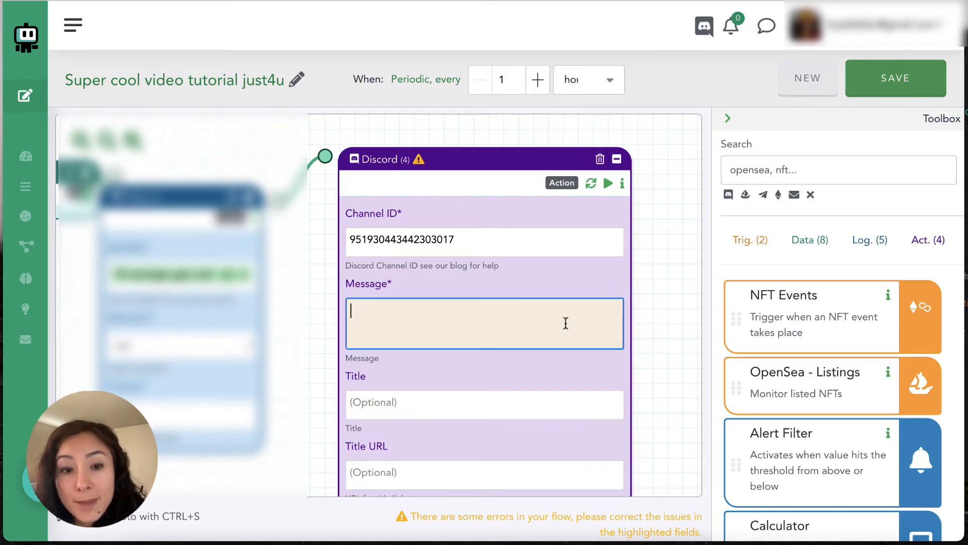
text(#)
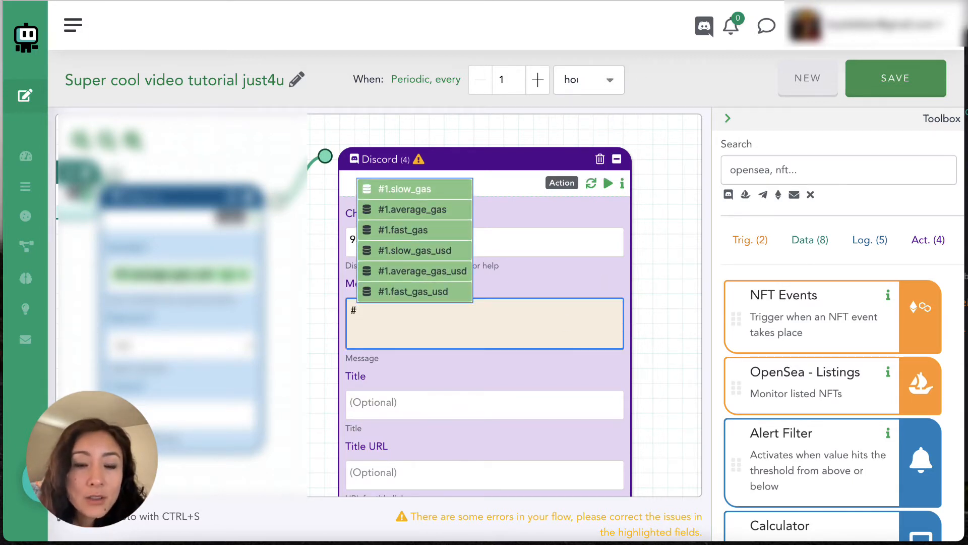
click(461, 271)
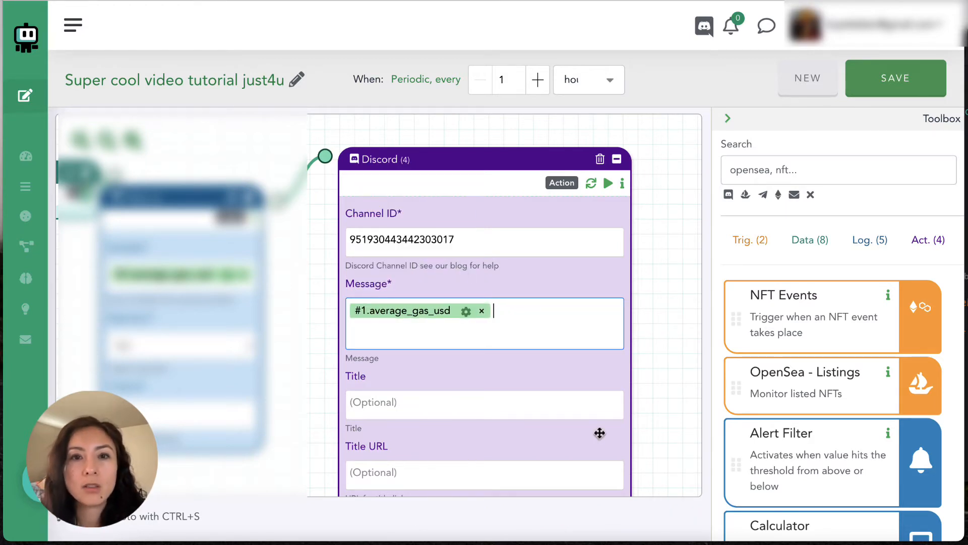
- Set the Discord block's title to "Current cost of average speed transaction"
click(564, 412)
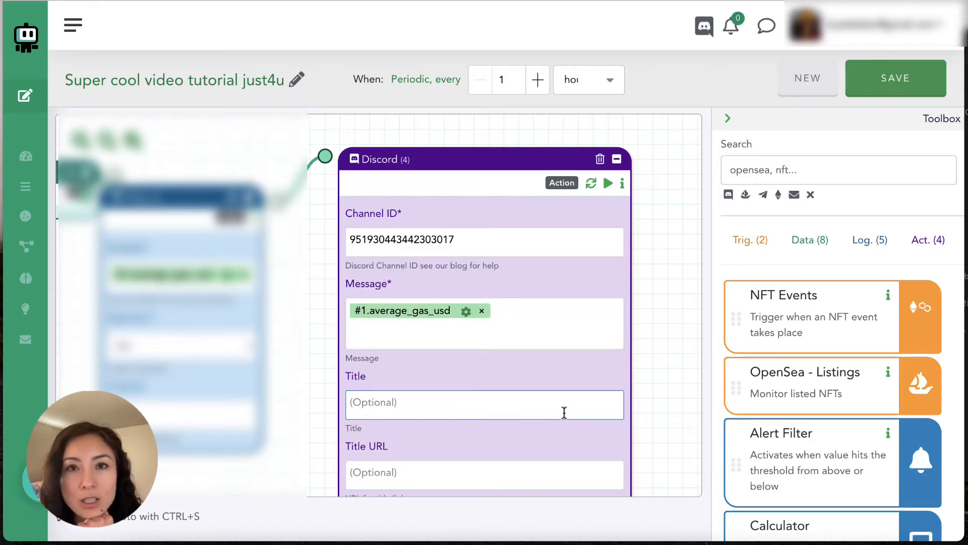
text(Cu)
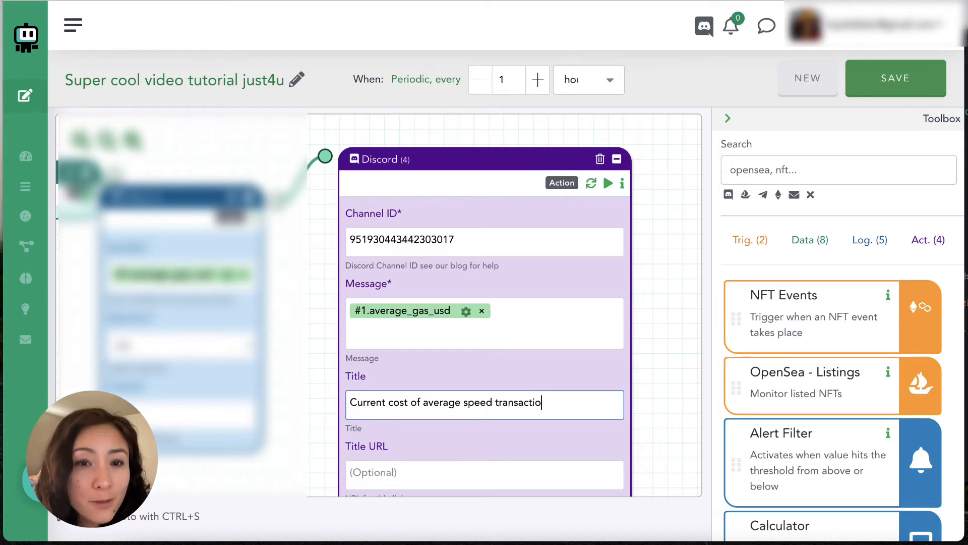
text(n)
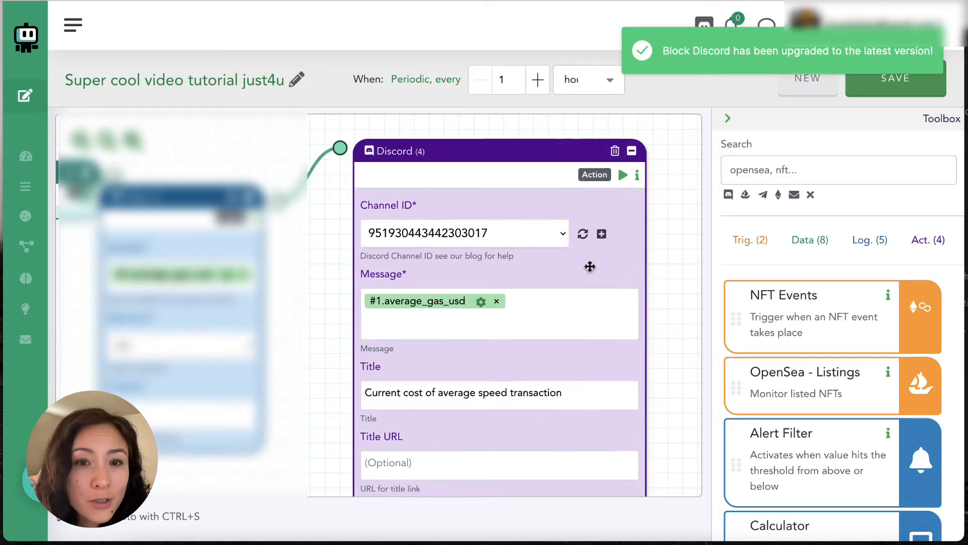
- Check the Discord block's remaining optional fields, leave Mention empty, and save and switch on the Boto
drag(588, 272, 593, 177)
drag(549, 408, 551, 240)
drag(538, 302, 549, 180)
click(500, 434)
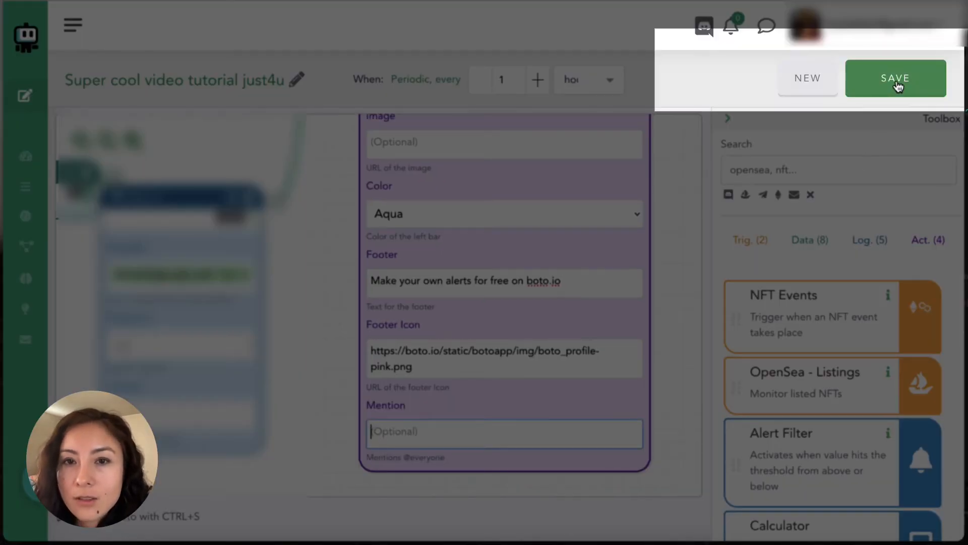
click(896, 83)
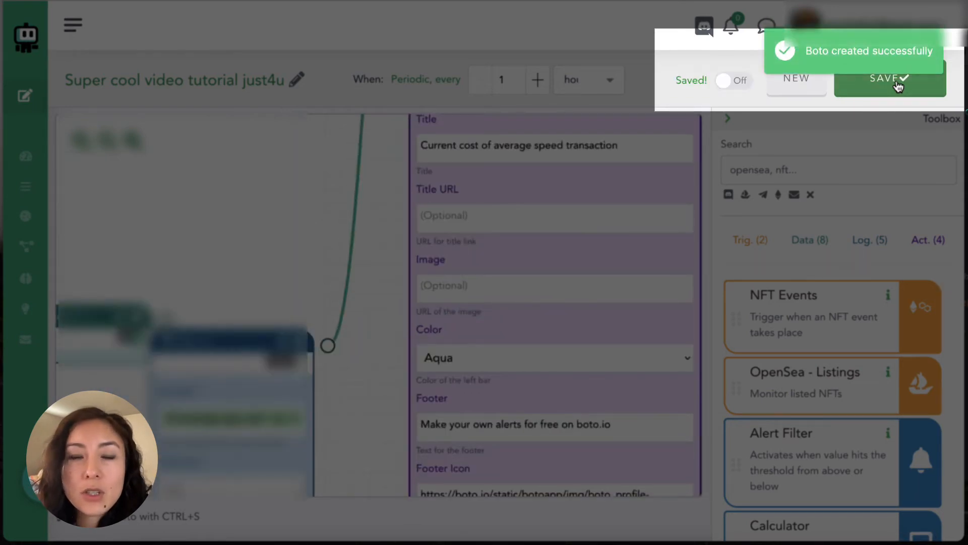
click(739, 82)
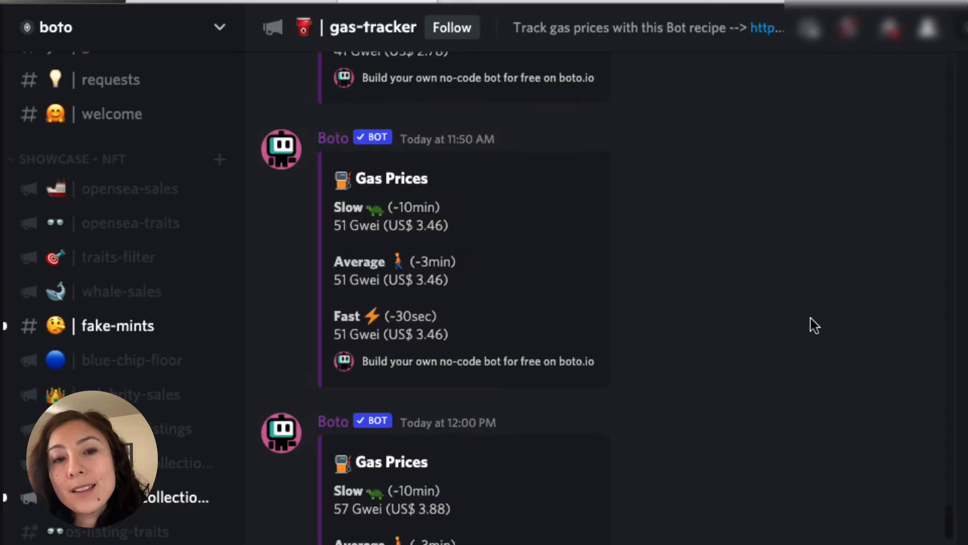
- Switch to Discord and examine the example Boto posts in the gas-tracker and cheap-gas-alert channels
scroll(810, 319, up, 5)
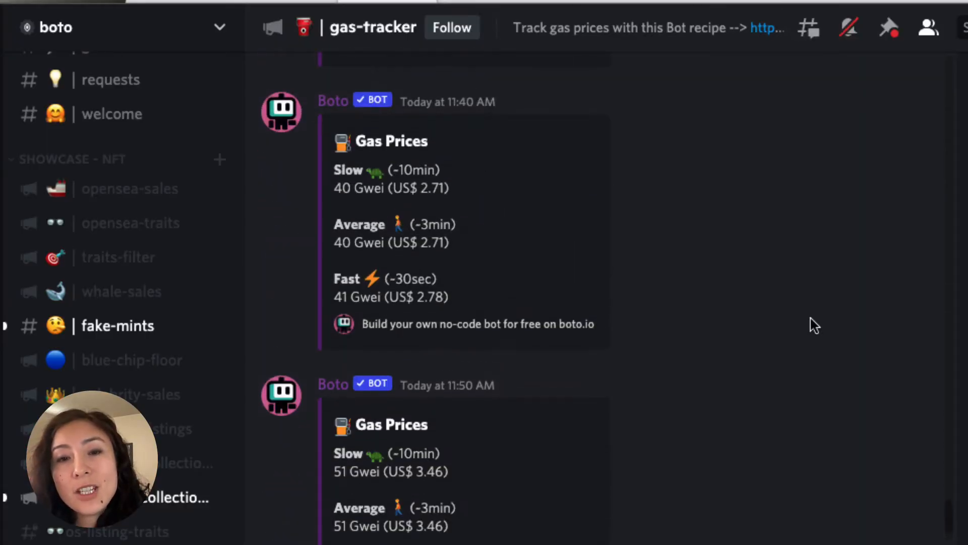
scroll(810, 318, up, 3)
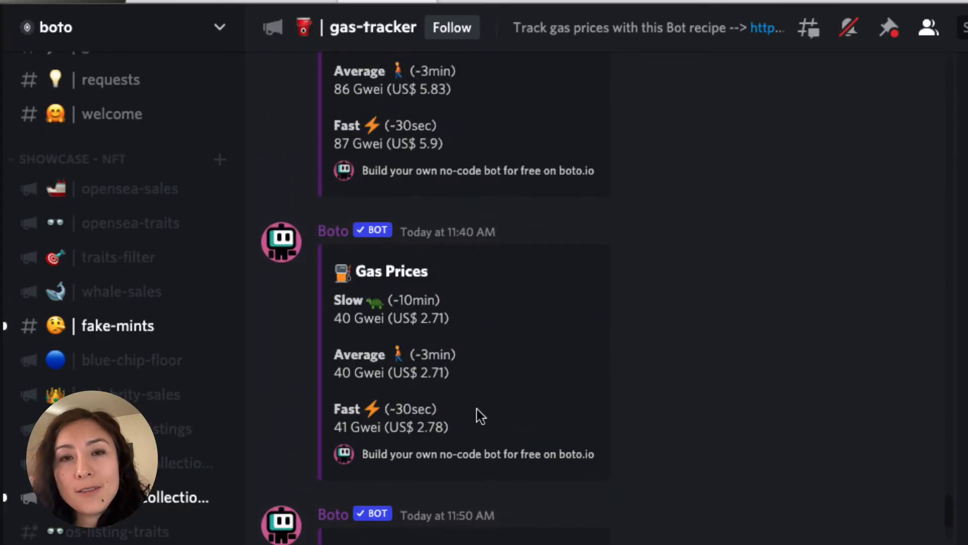
scroll(121, 298, down, 5)
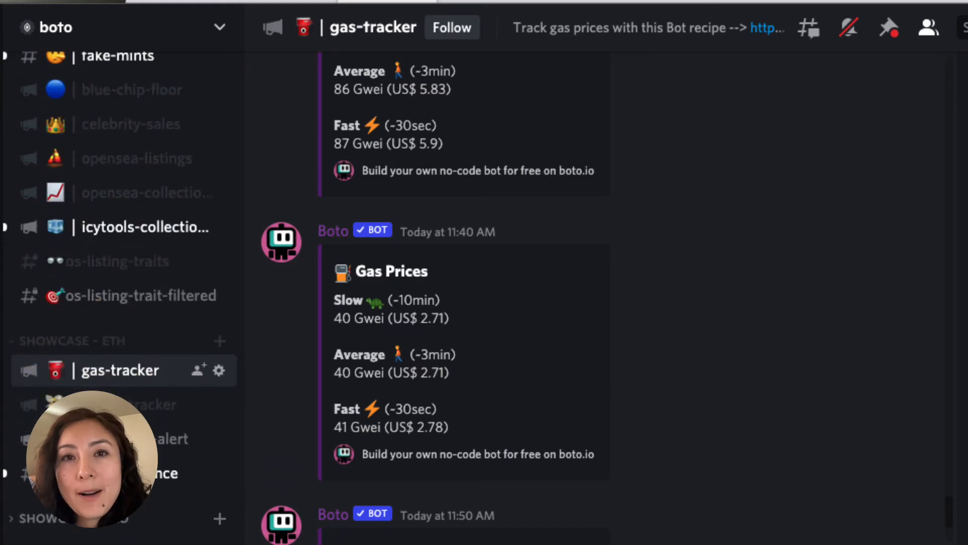
click(177, 438)
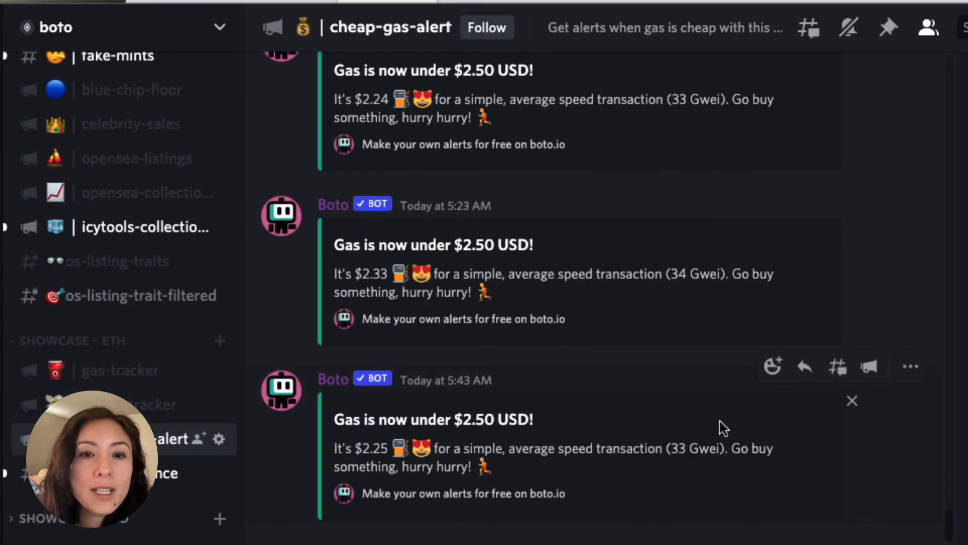
scroll(719, 422, up, 2)
scroll(761, 356, up, 2)
scroll(800, 266, up, 2)
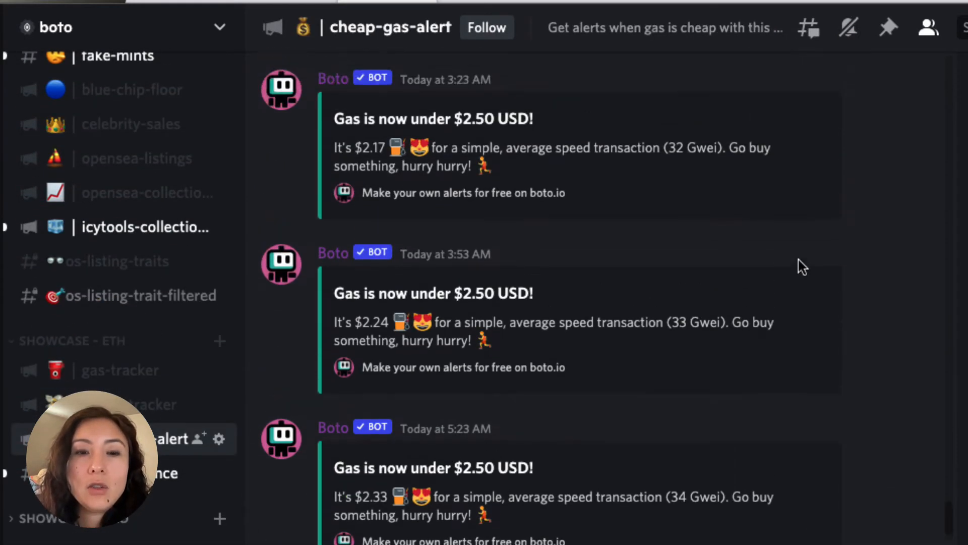
- In the Boto editor, add a Filter block and connect it between the ETH Gas Tracker and Discord blocks
mouse_move(885, 329)
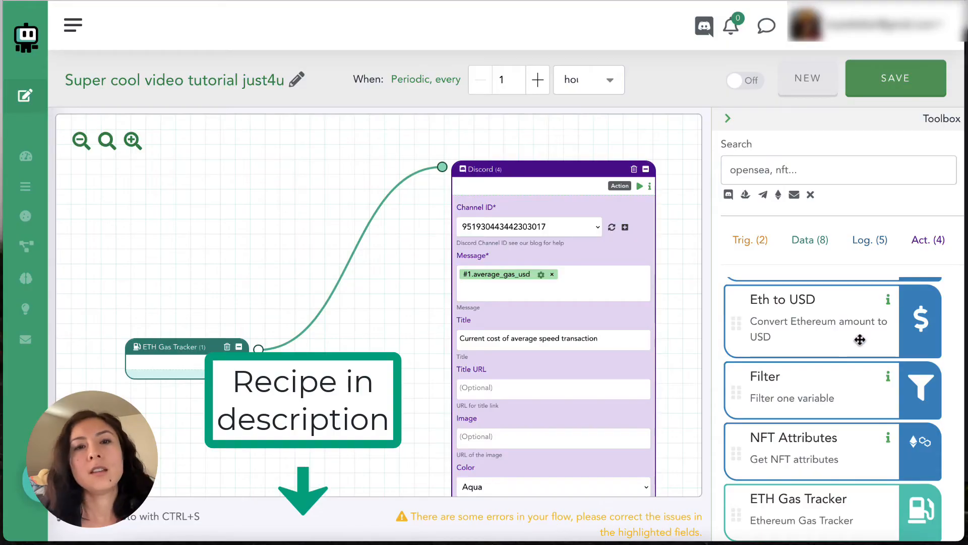
drag(845, 377, 441, 279)
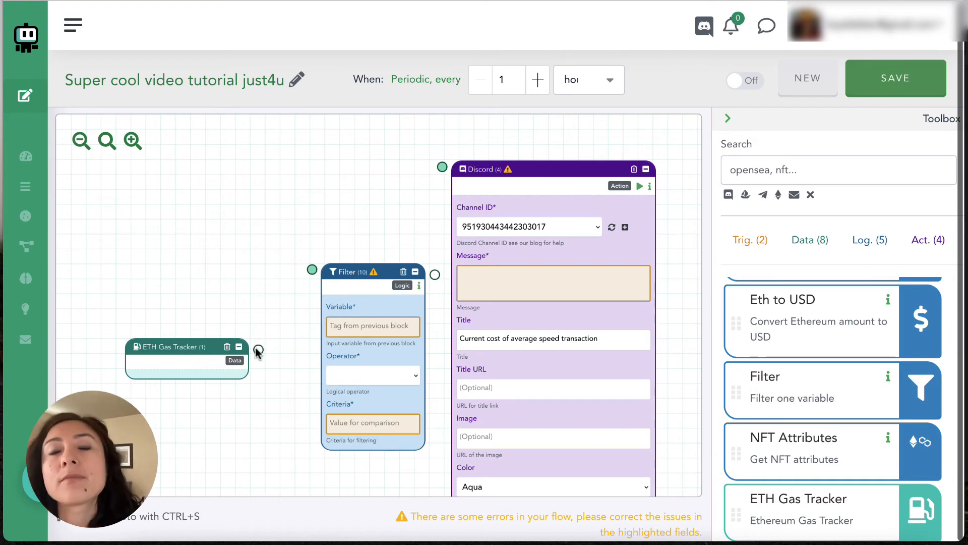
drag(258, 351, 312, 269)
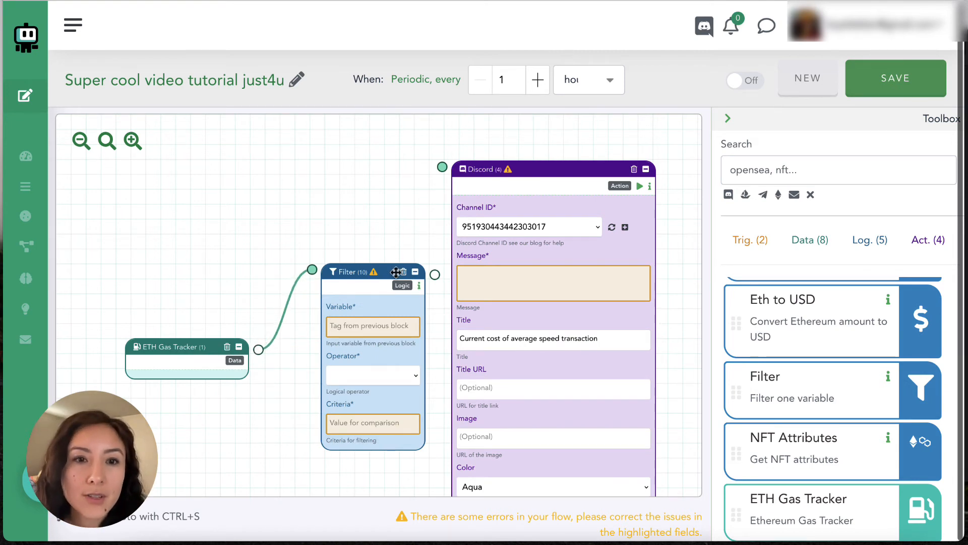
drag(434, 274, 442, 167)
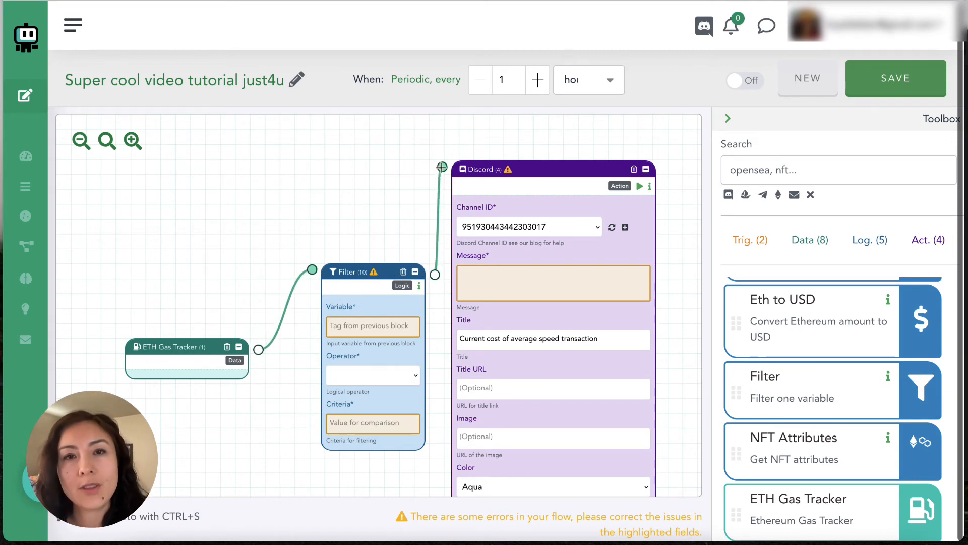
drag(381, 268, 367, 224)
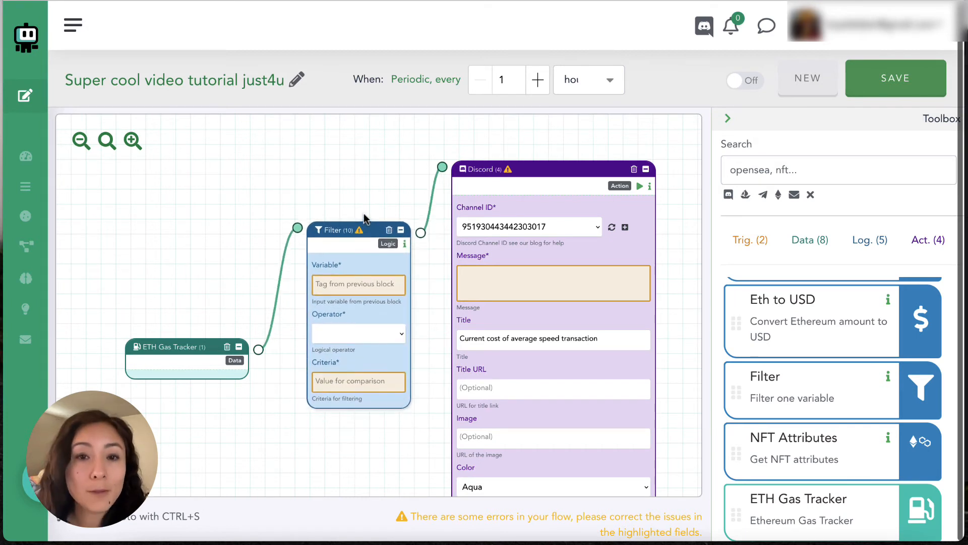
- Configure the Filter block to pass only when #1.average_gas_usd is <= 2.5
click(348, 283)
text(#)
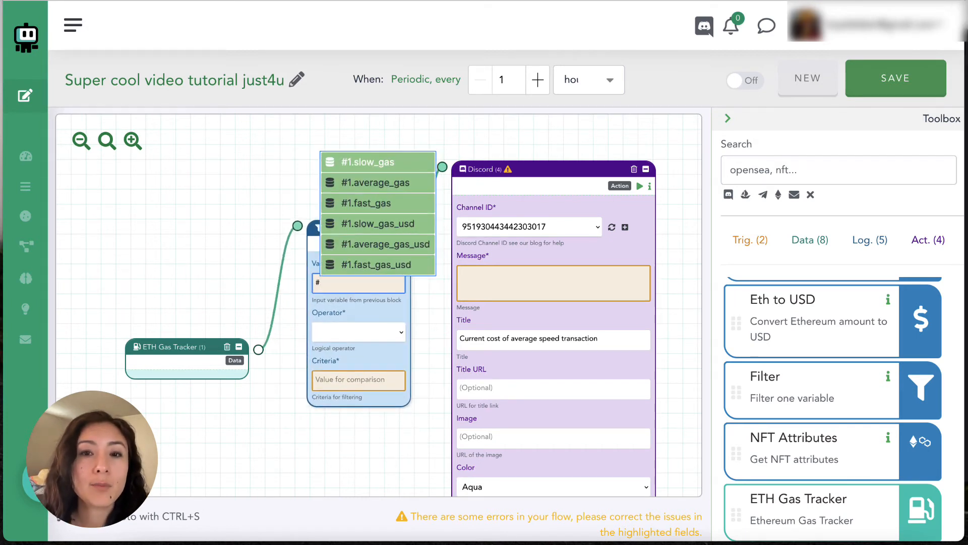
click(377, 244)
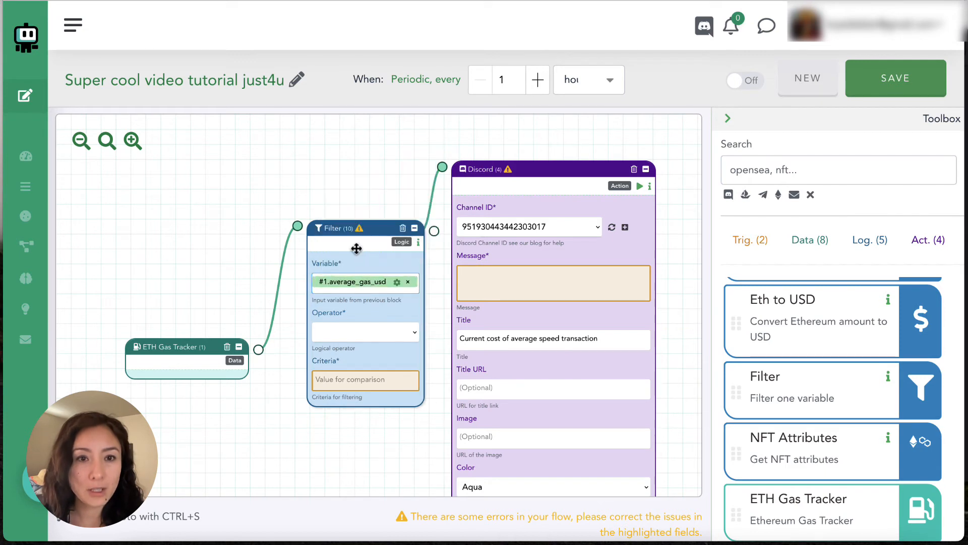
click(374, 335)
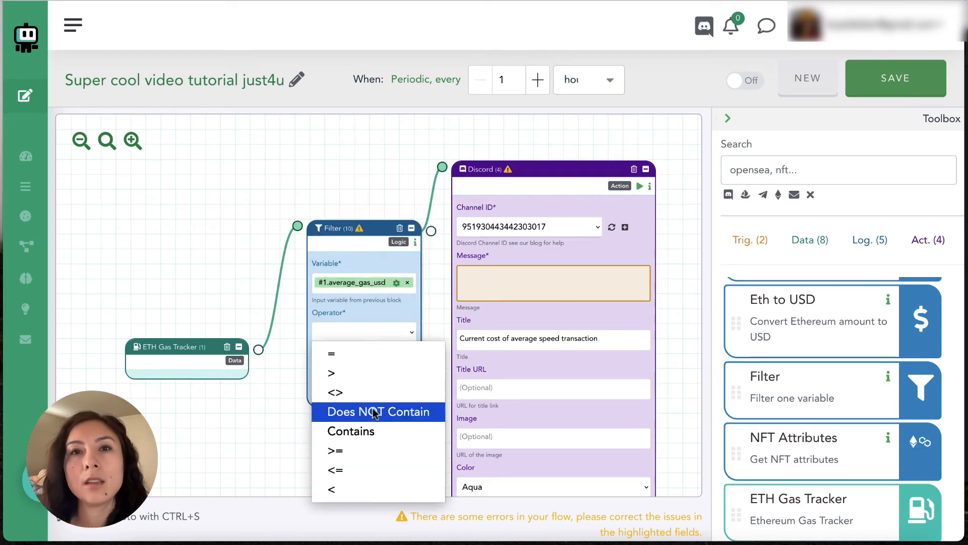
click(370, 467)
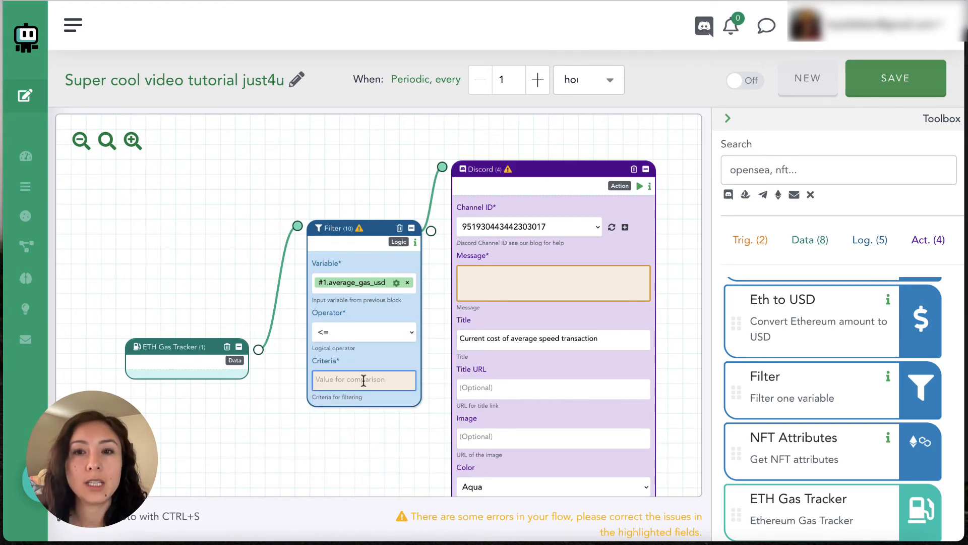
text(2.5)
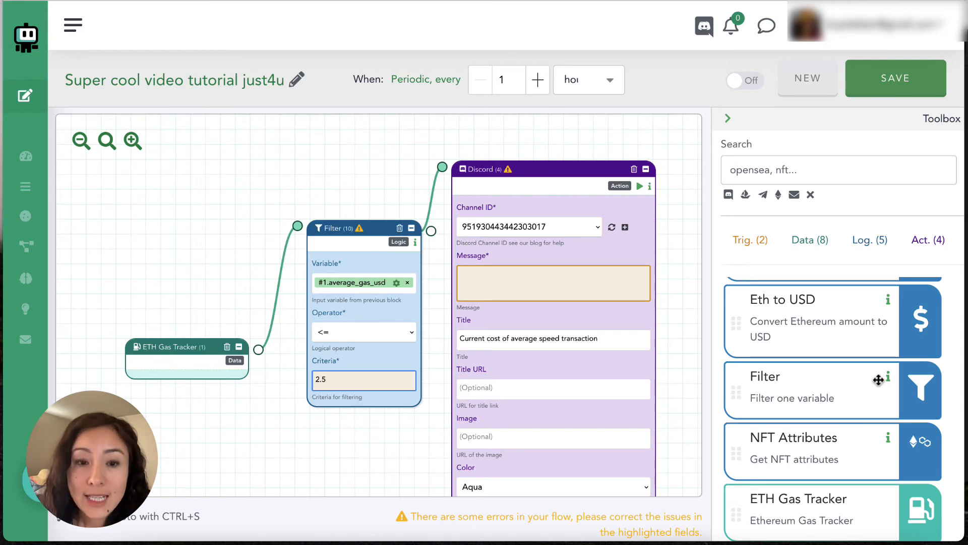
- Set the Discord block's message to the #1.average_gas_usd variable followed by "<< current average gas price"
click(576, 288)
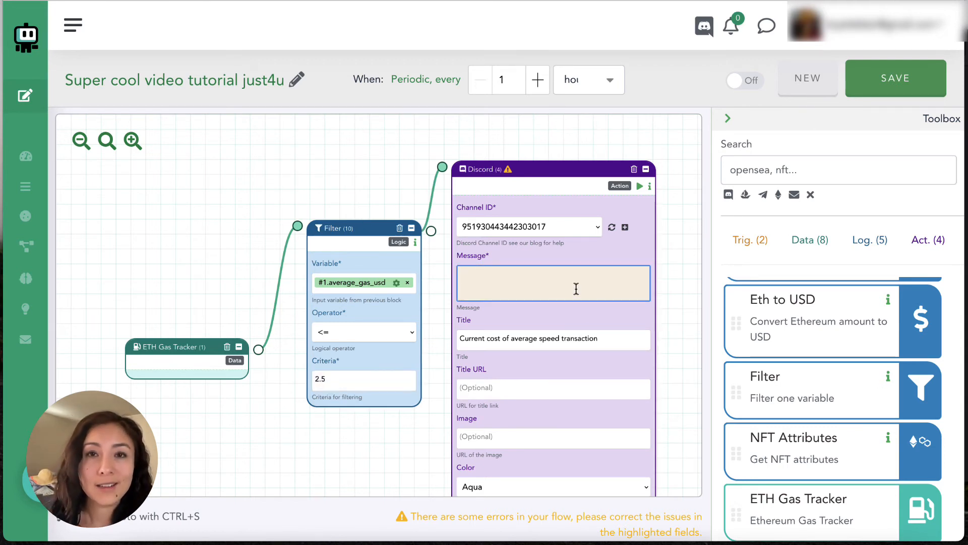
text(#av)
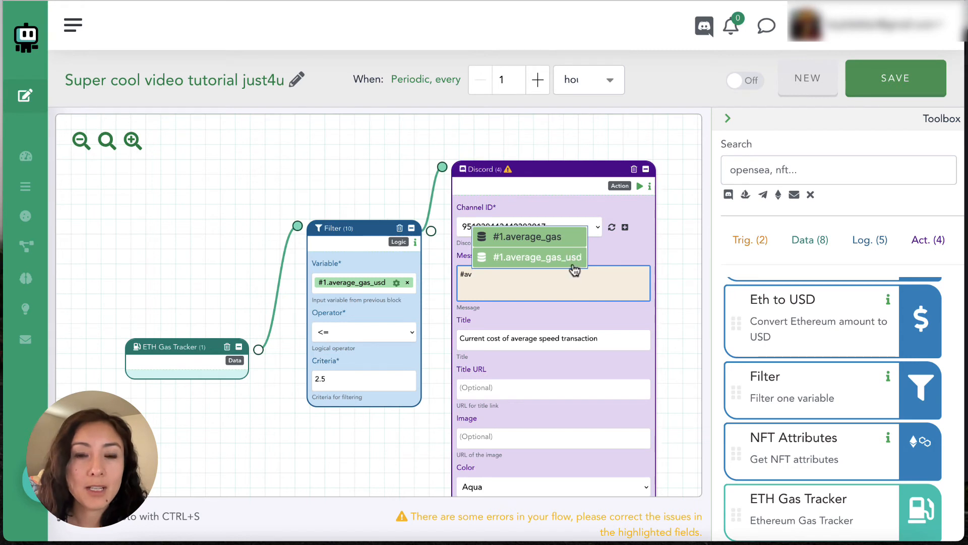
click(575, 258)
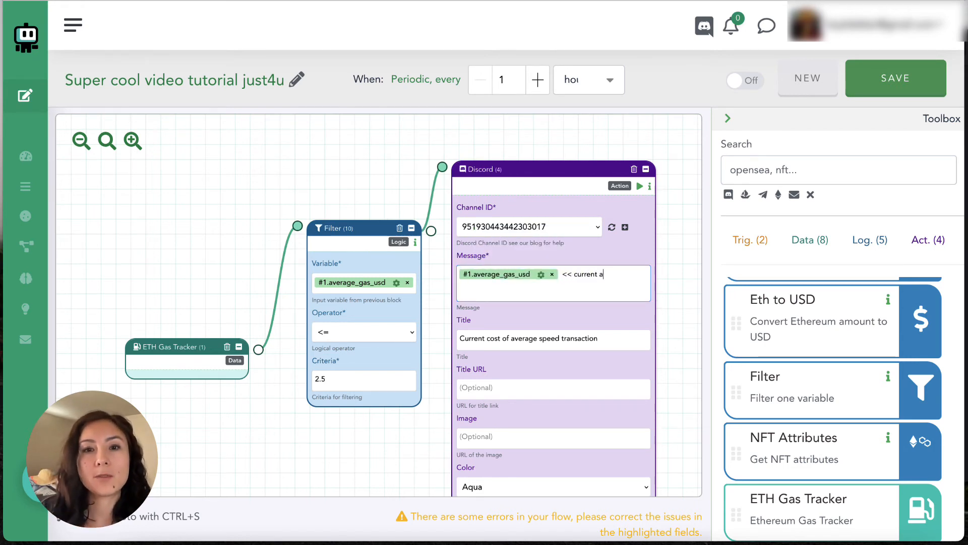
text(<< current average gas price)
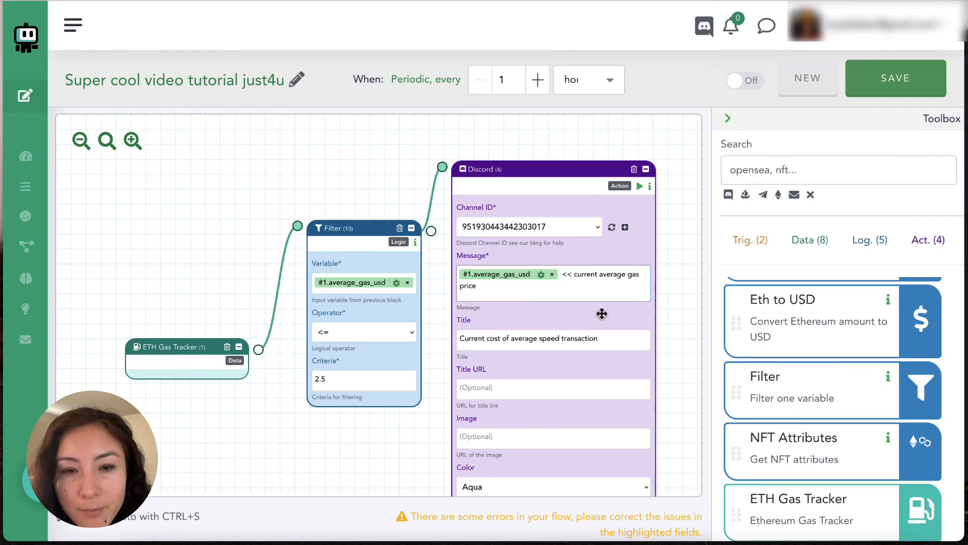
- Replace the Discord block's title with "Tis now under $2.50! woo!" and save the Boto
drag(610, 338, 455, 339)
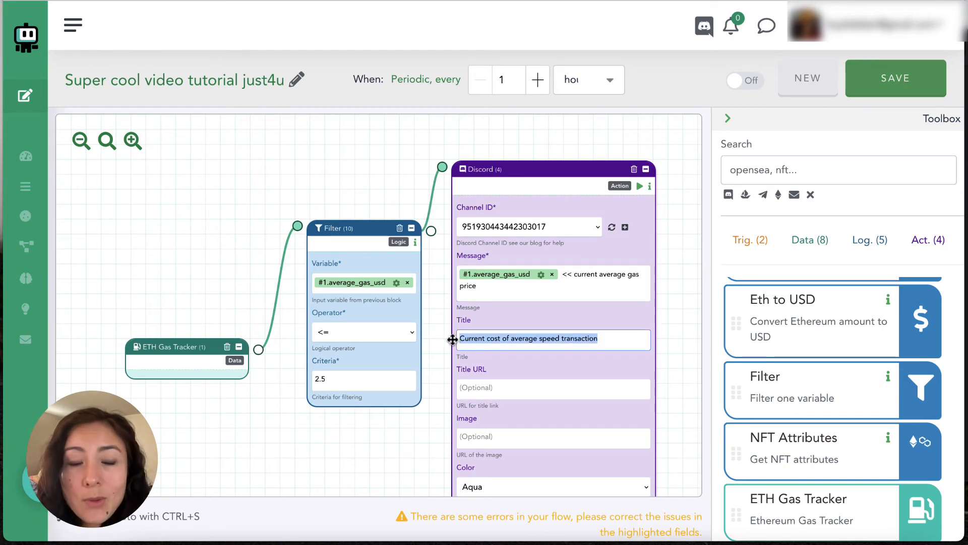
text(Tis now under $2.50! woo!)
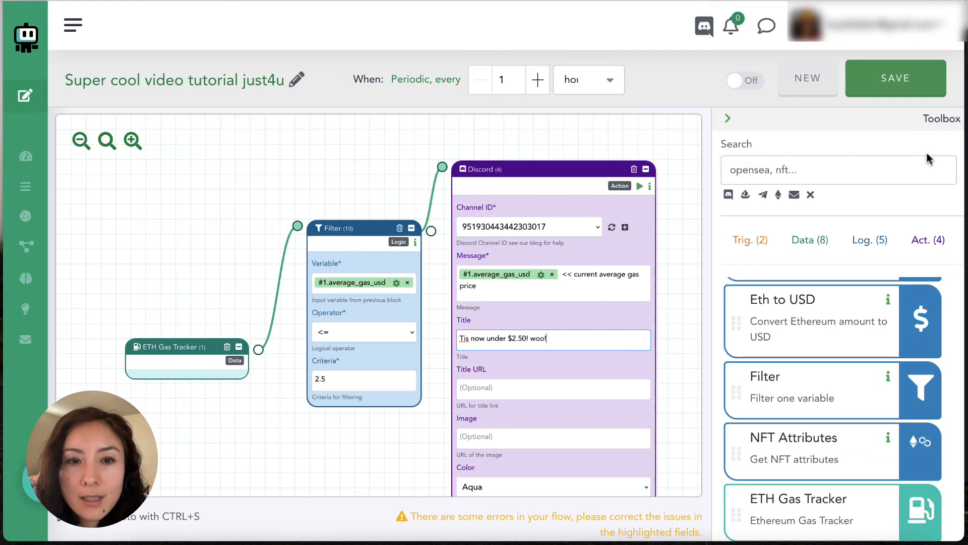
click(897, 80)
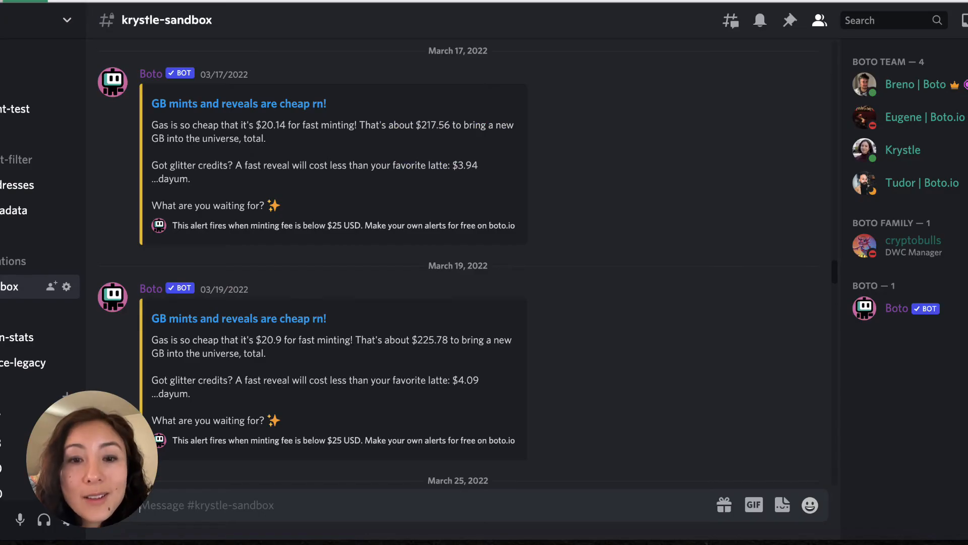
- Switch to Discord and read through Boto's past "GB mints and reveals are cheap rn!" alerts in the sandbox channel
scroll(671, 200, up, 3)
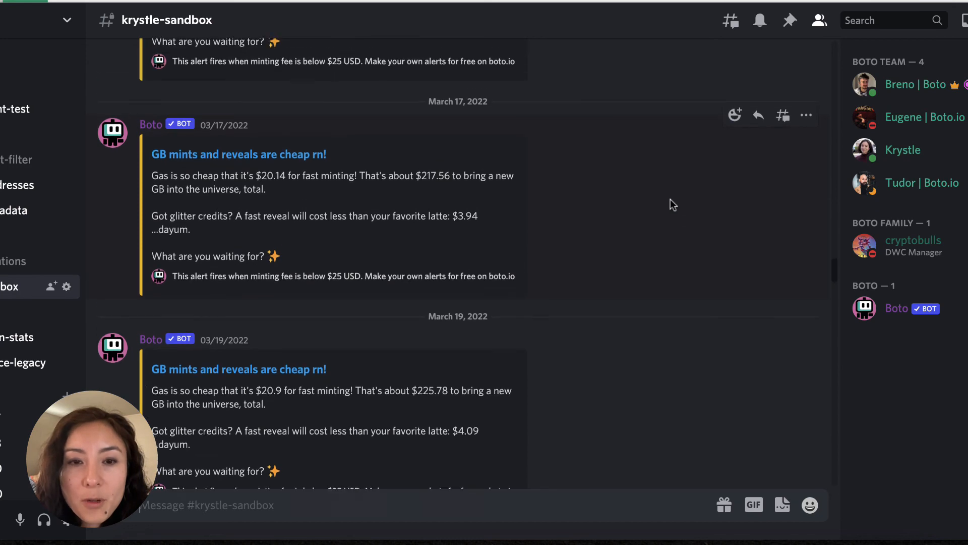
scroll(670, 200, up, 3)
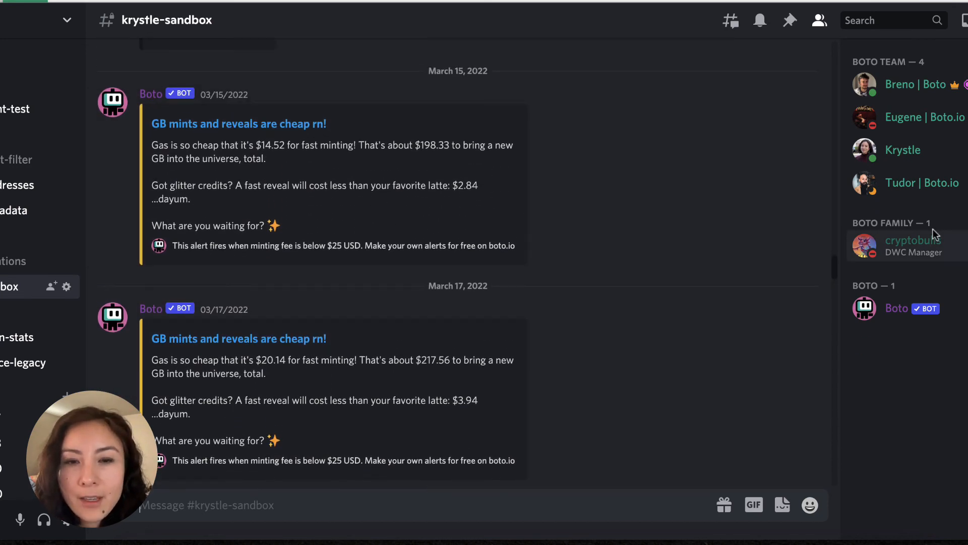
scroll(686, 313, down, 5)
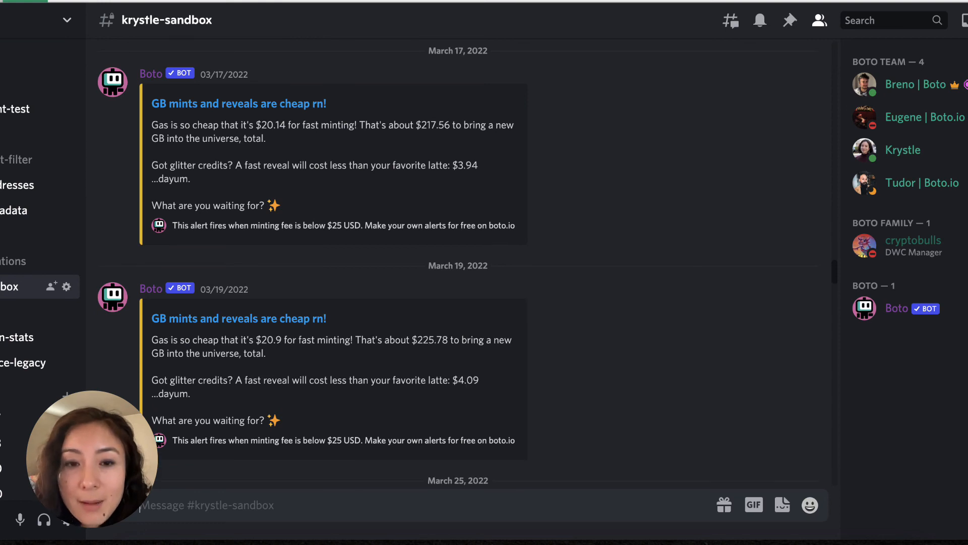
scroll(671, 198, up, 4)
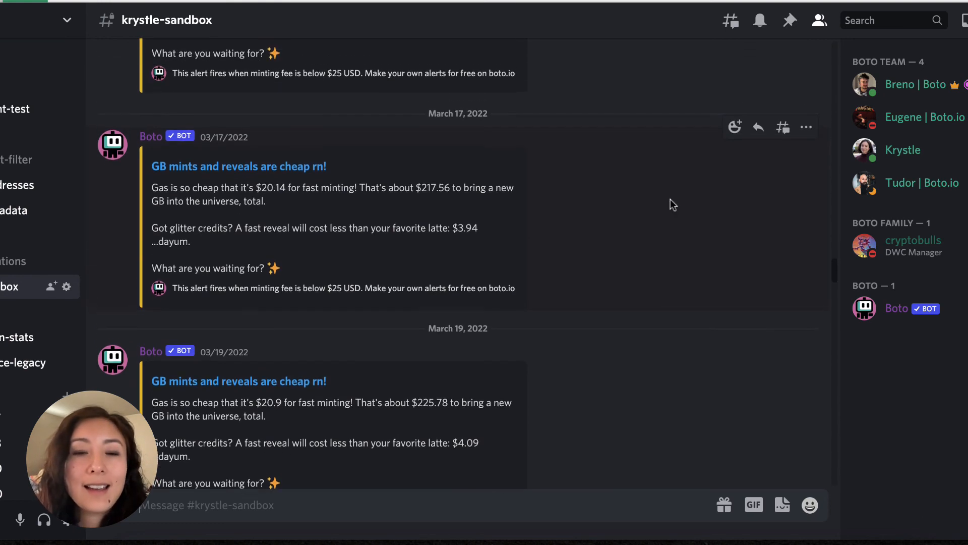
scroll(671, 198, up, 2)
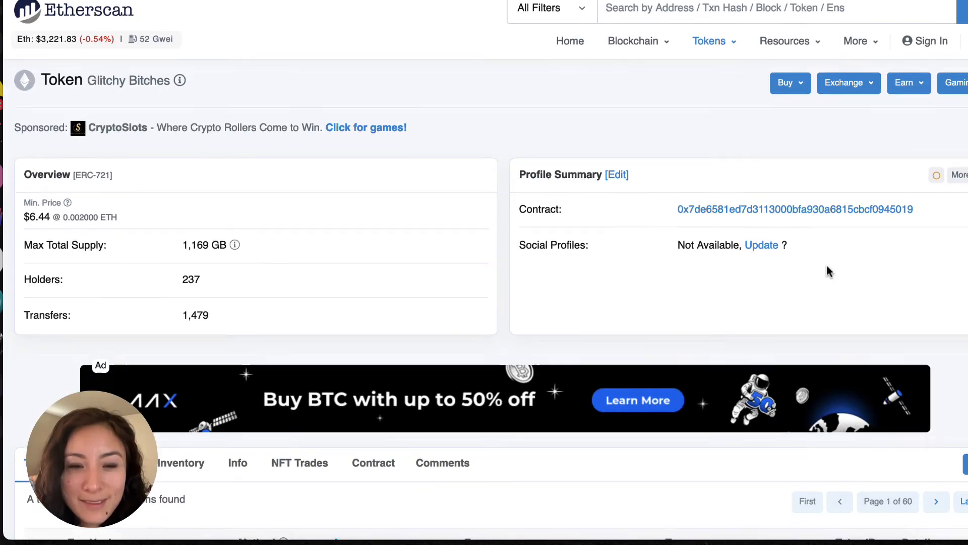
scroll(826, 269, down, 4)
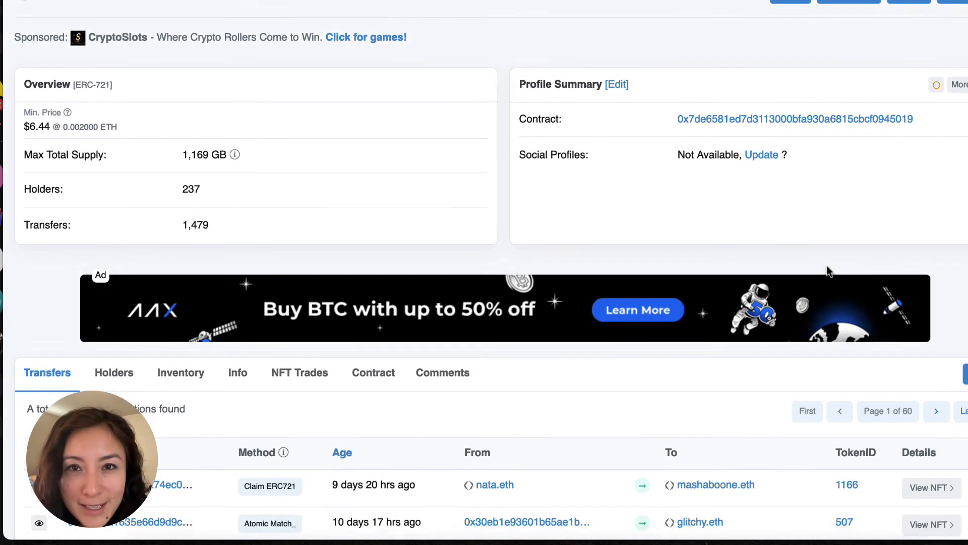
- On the GB token's Etherscan page, find the Safe Mint transfer of token 1168 and examine its transaction fee and gas details
scroll(827, 273, down, 4)
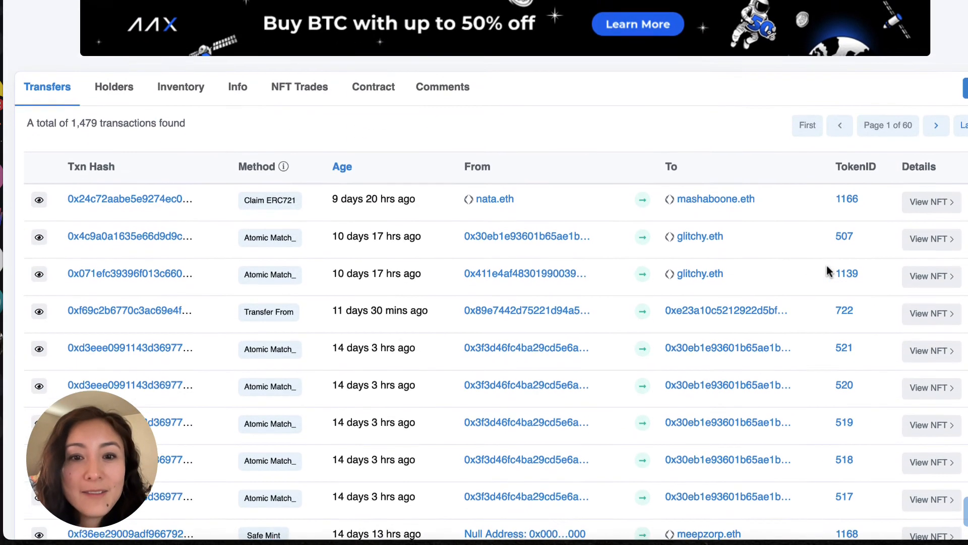
scroll(827, 267, down, 3)
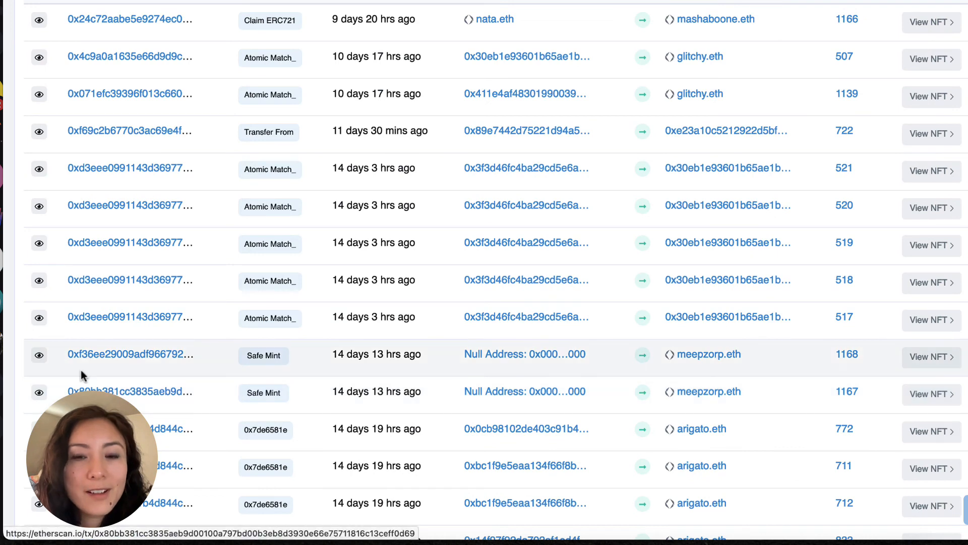
click(39, 356)
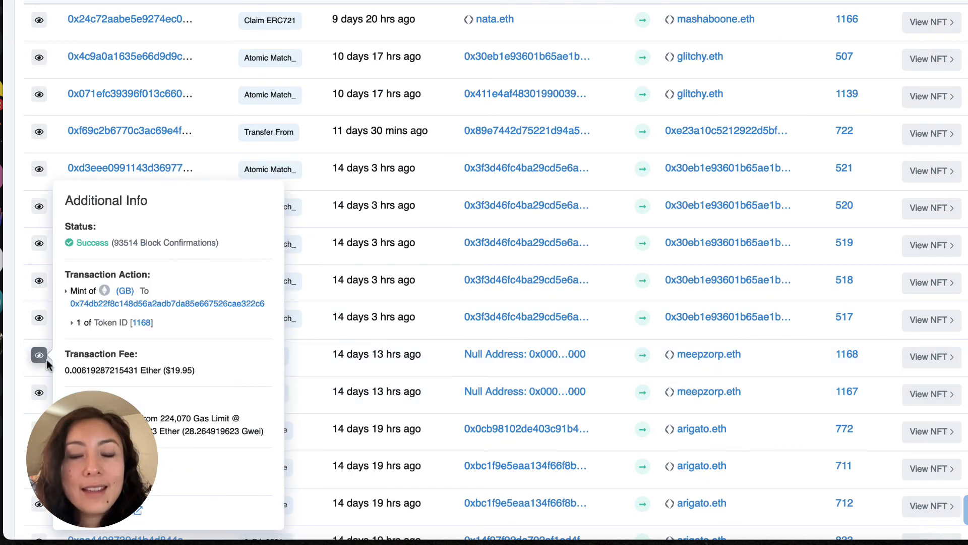
scroll(204, 370, down, 1)
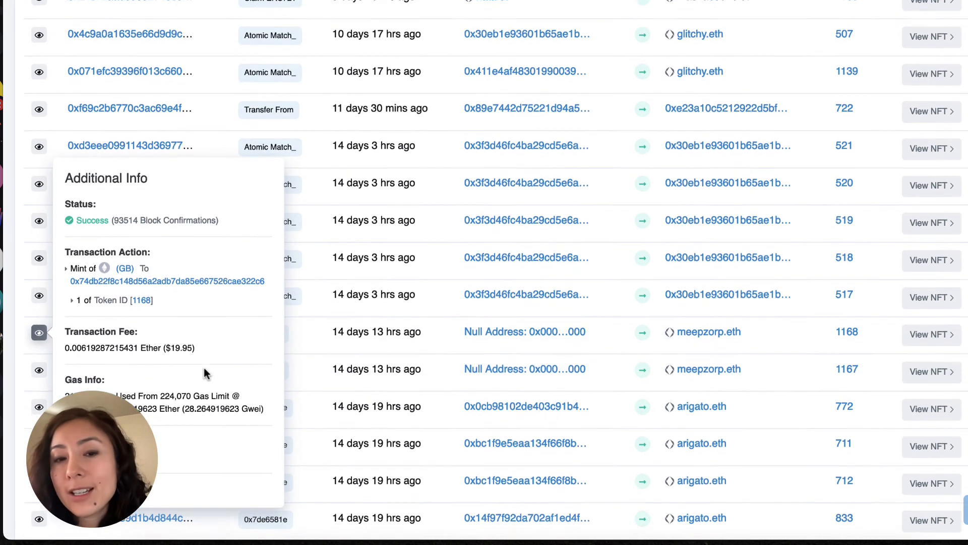